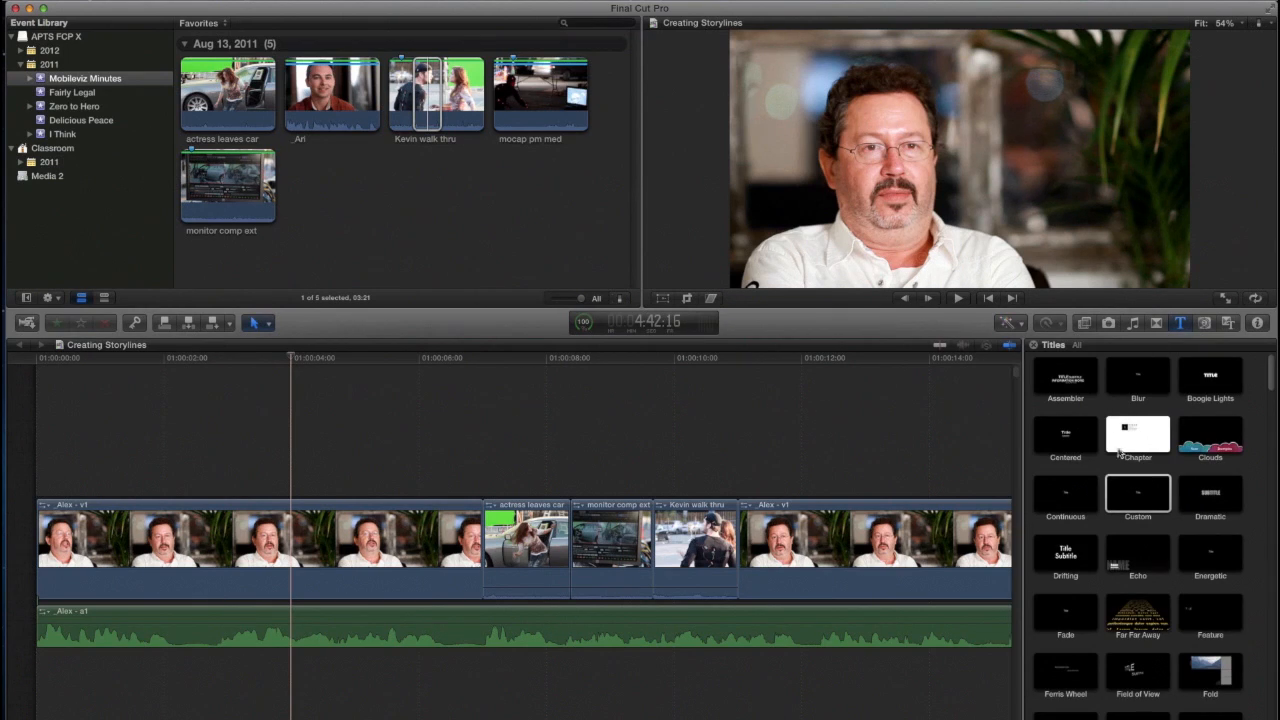
# Step: Preview the Dramatic, Continuous and Centered titles in the titles collection
pyautogui.click(1204, 501)
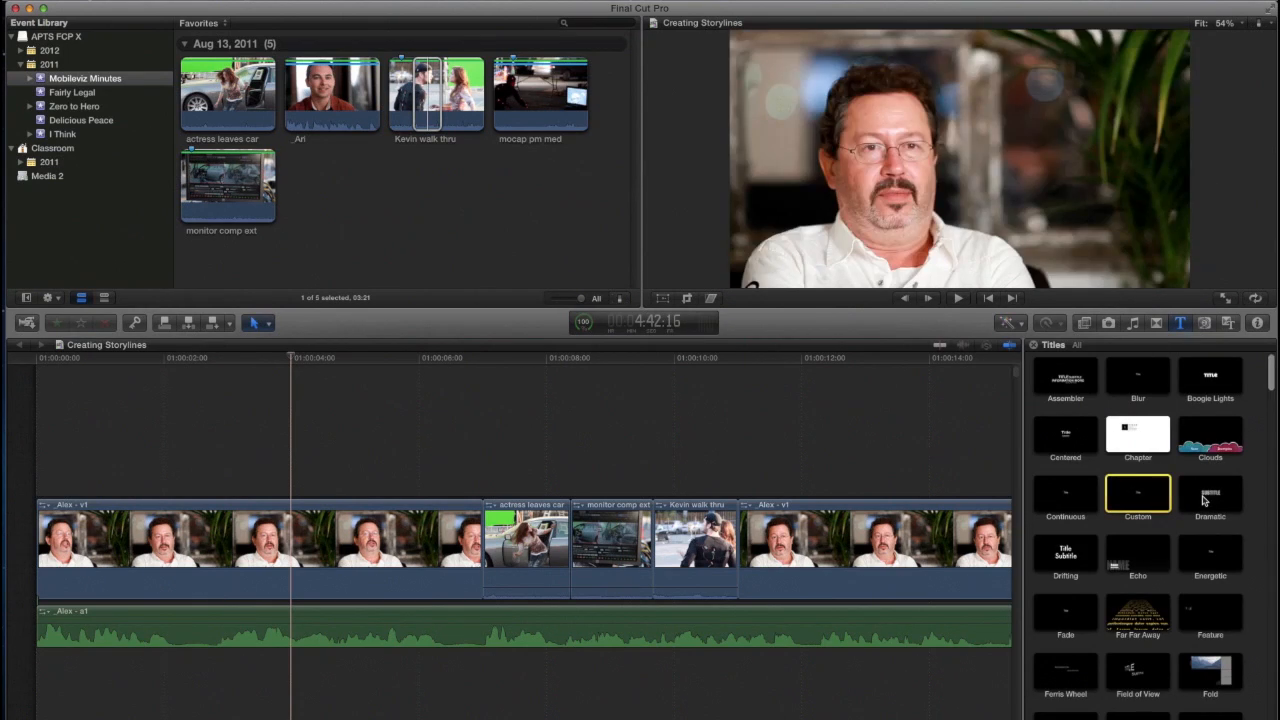
pyautogui.click(1204, 501)
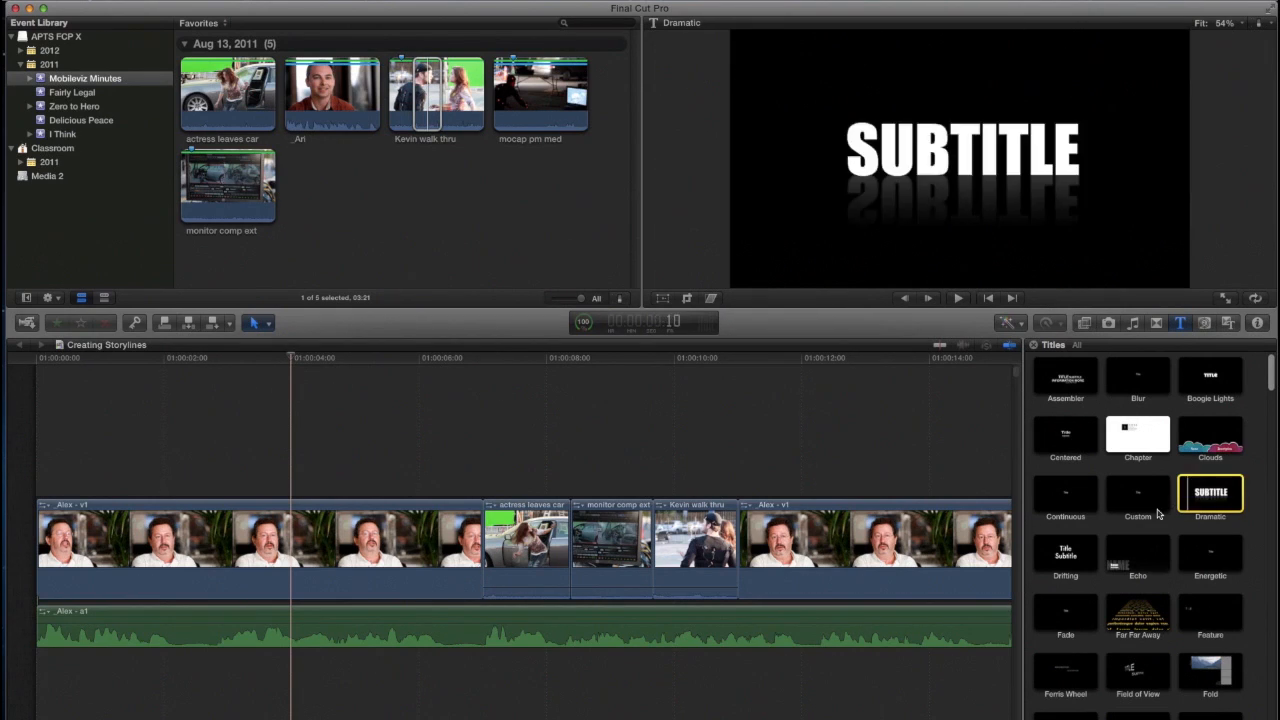
pyautogui.click(1077, 506)
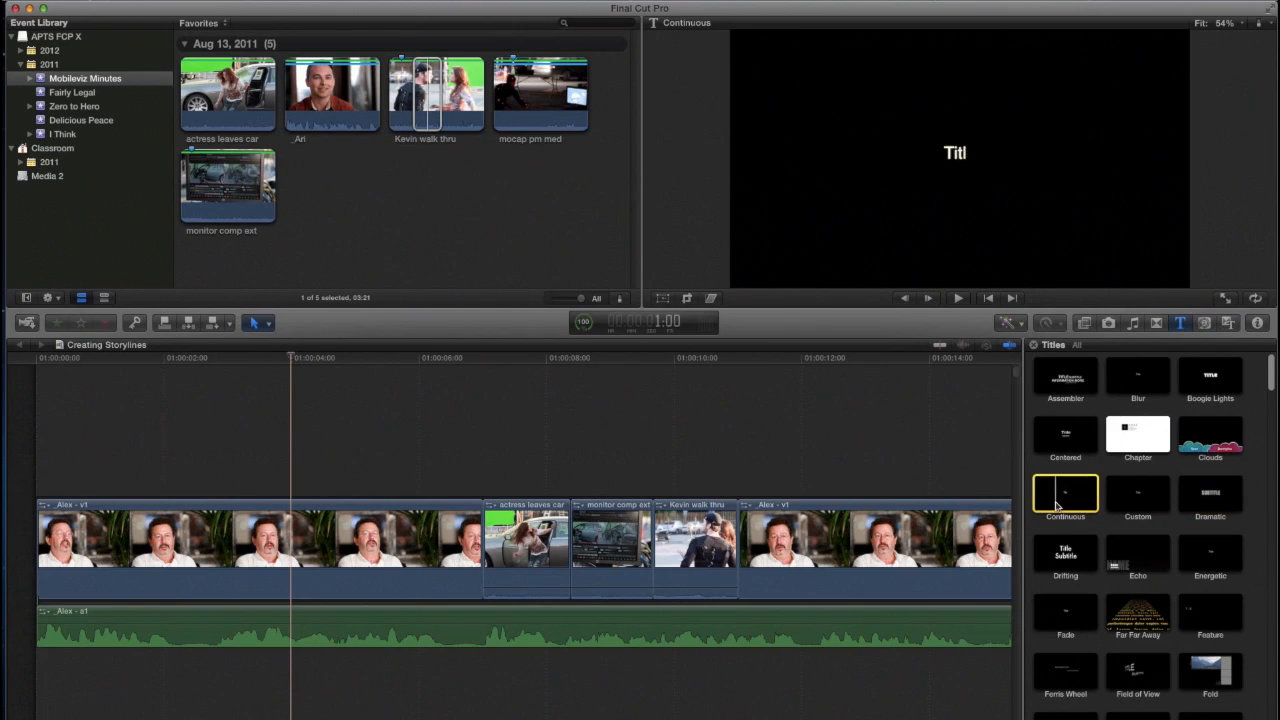
pyautogui.click(1067, 438)
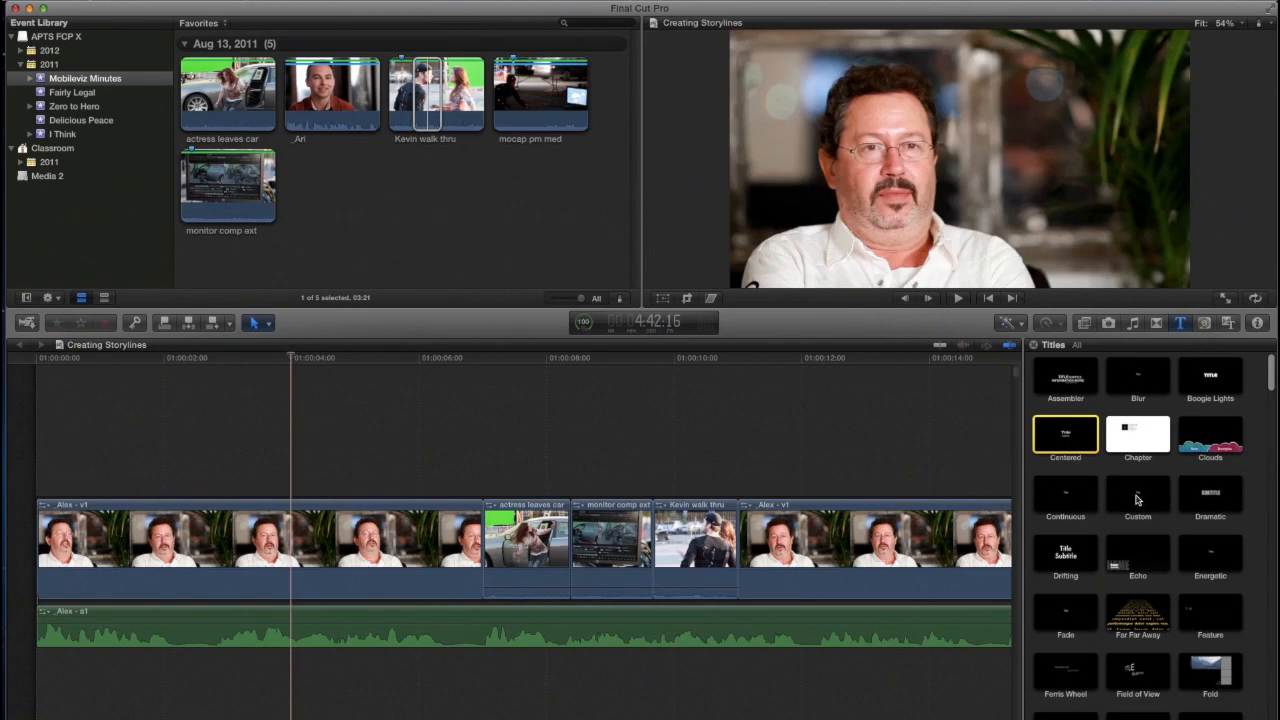
# Step: Try connecting the Custom title above the storyline at the playhead, and undo the edit
pyautogui.click(1137, 498)
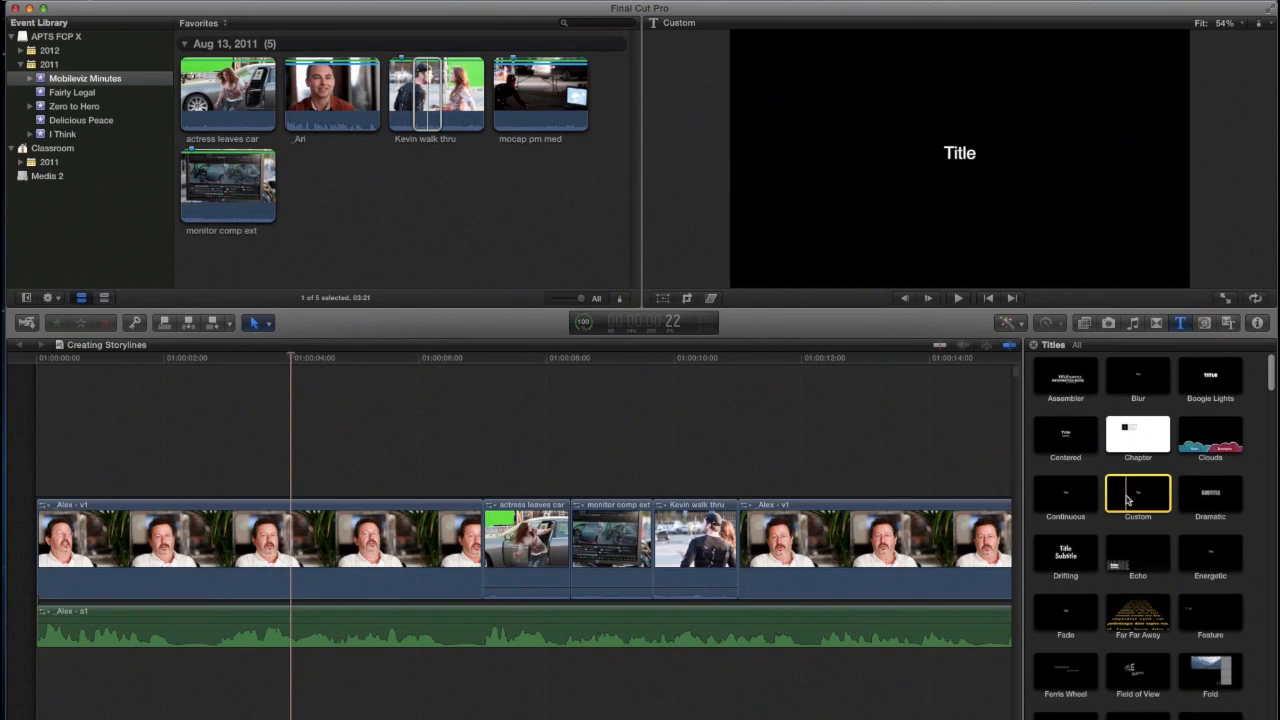
pyautogui.press('q')
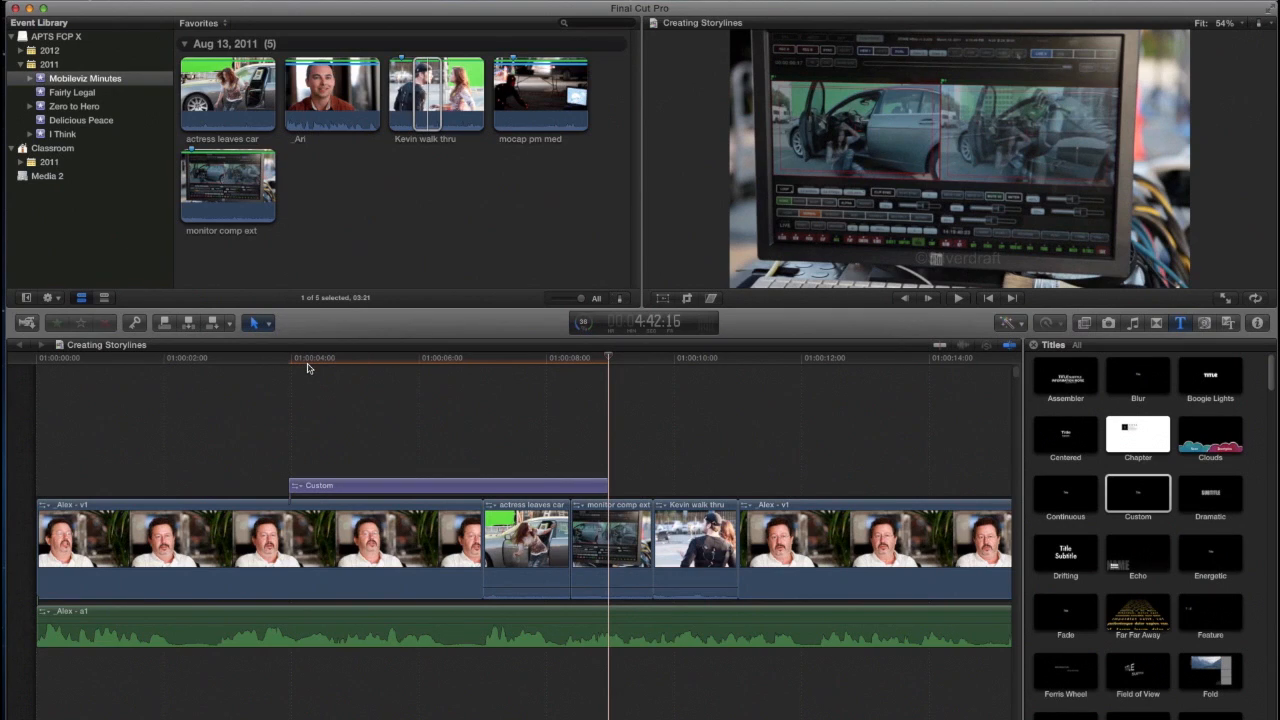
pyautogui.press('super+z')
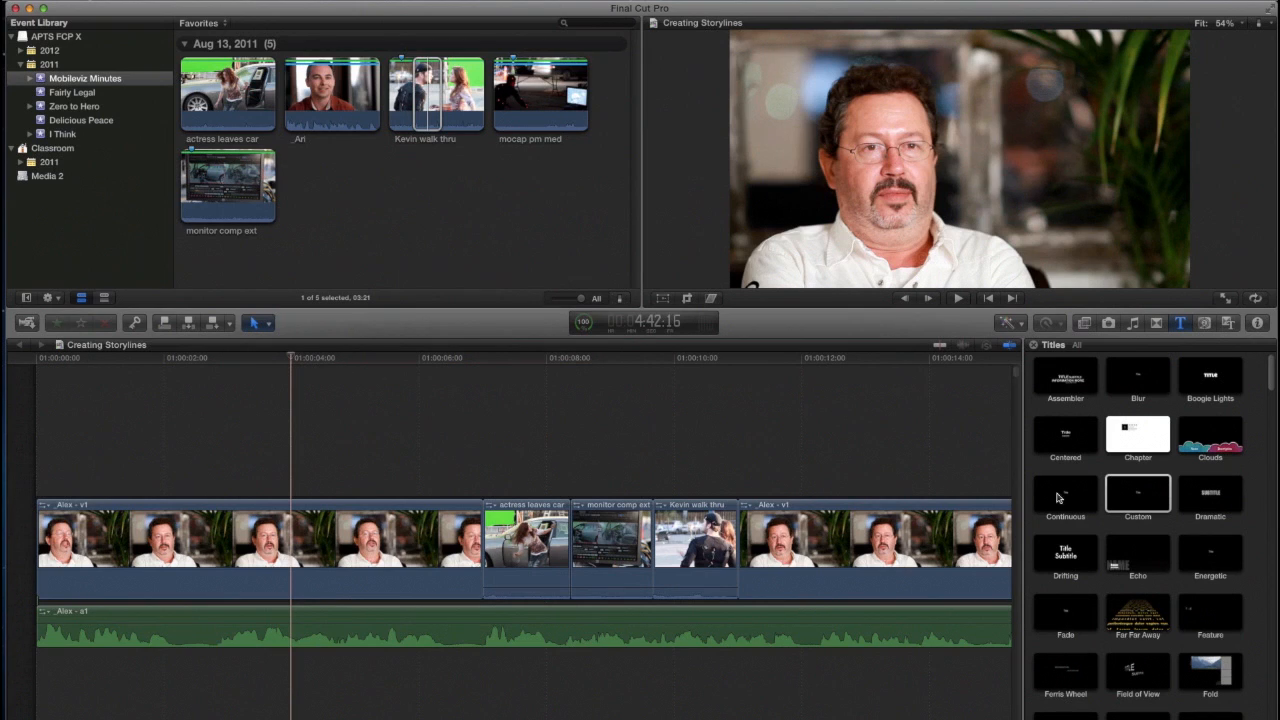
# Step: Place the Custom title above the primary storyline at about 01:00:10:00, and delete it again
pyautogui.moveTo(1130, 493); pyautogui.dragTo(681, 482)
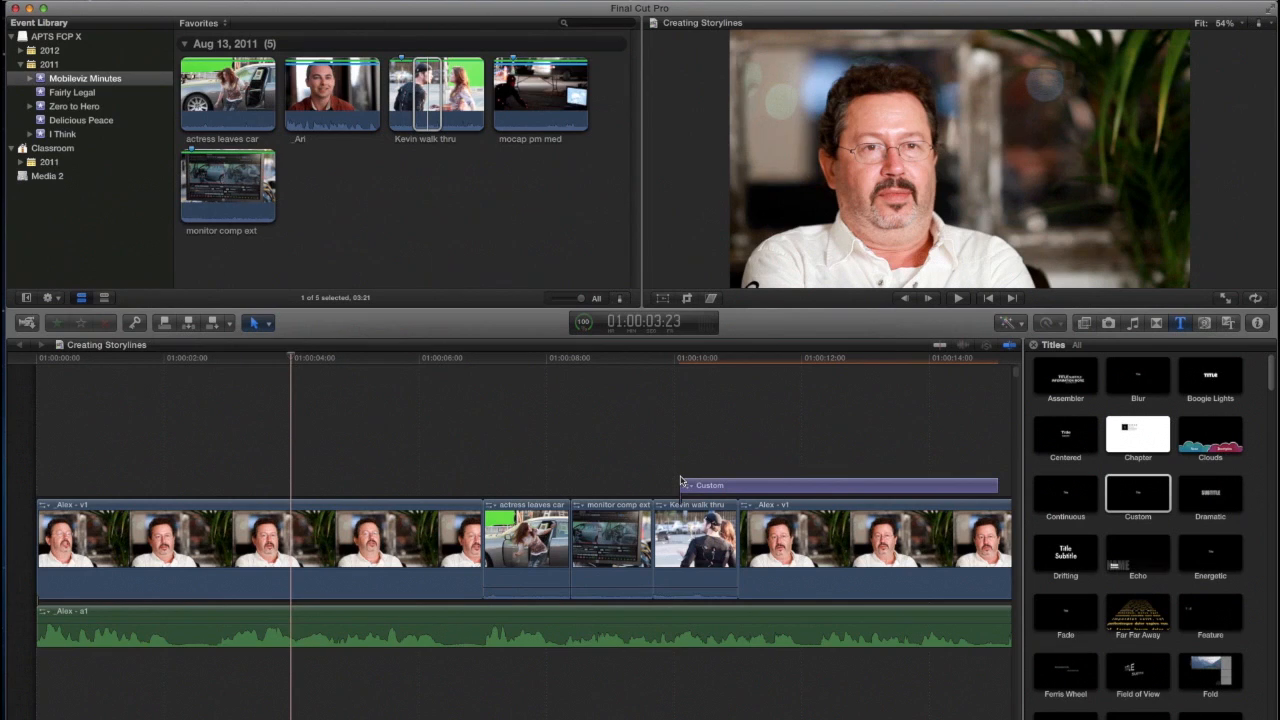
pyautogui.click(741, 489)
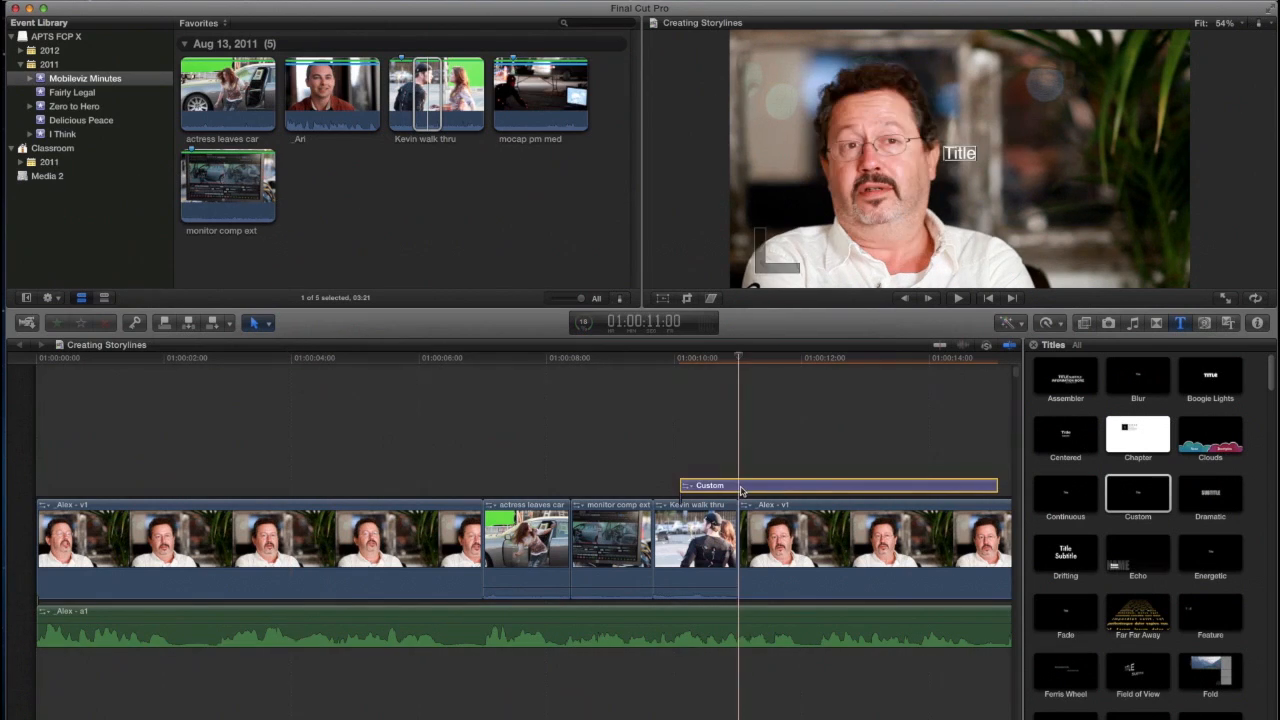
pyautogui.press('Delete')
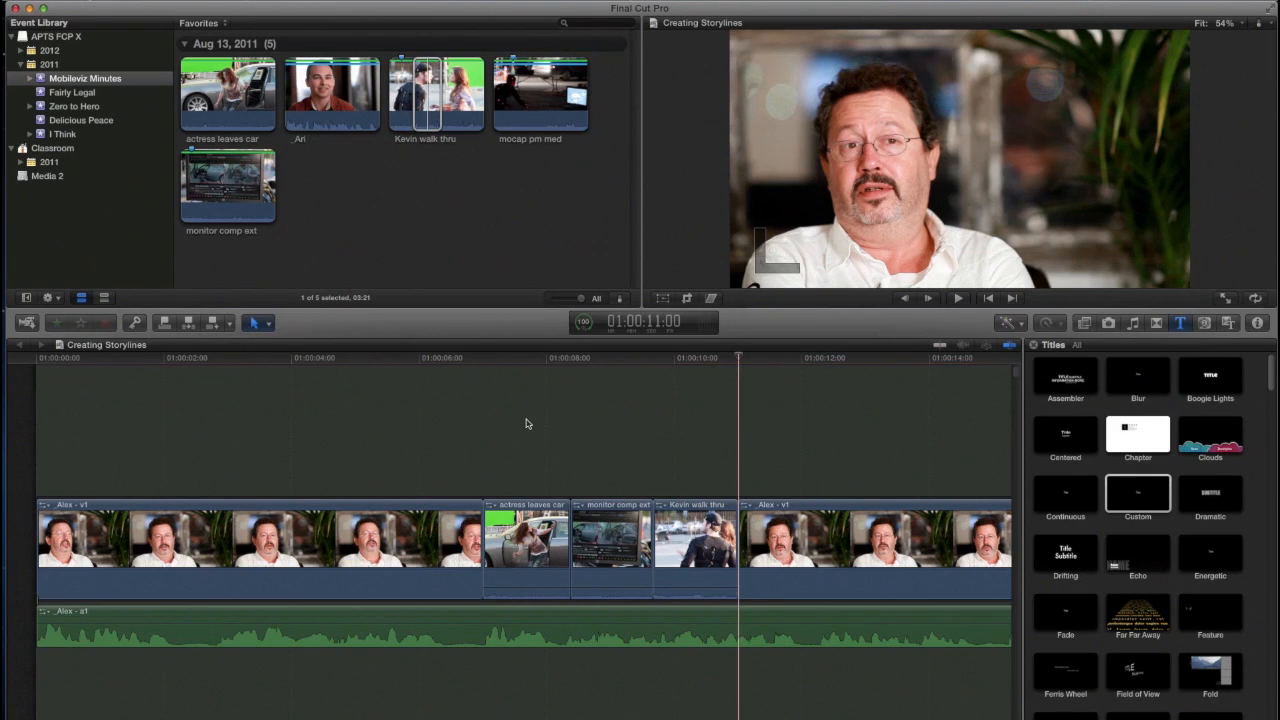
# Step: Connect the Custom title to the primary storyline at 01:00:02:02 and return the playhead to its start
pyautogui.click(171, 358)
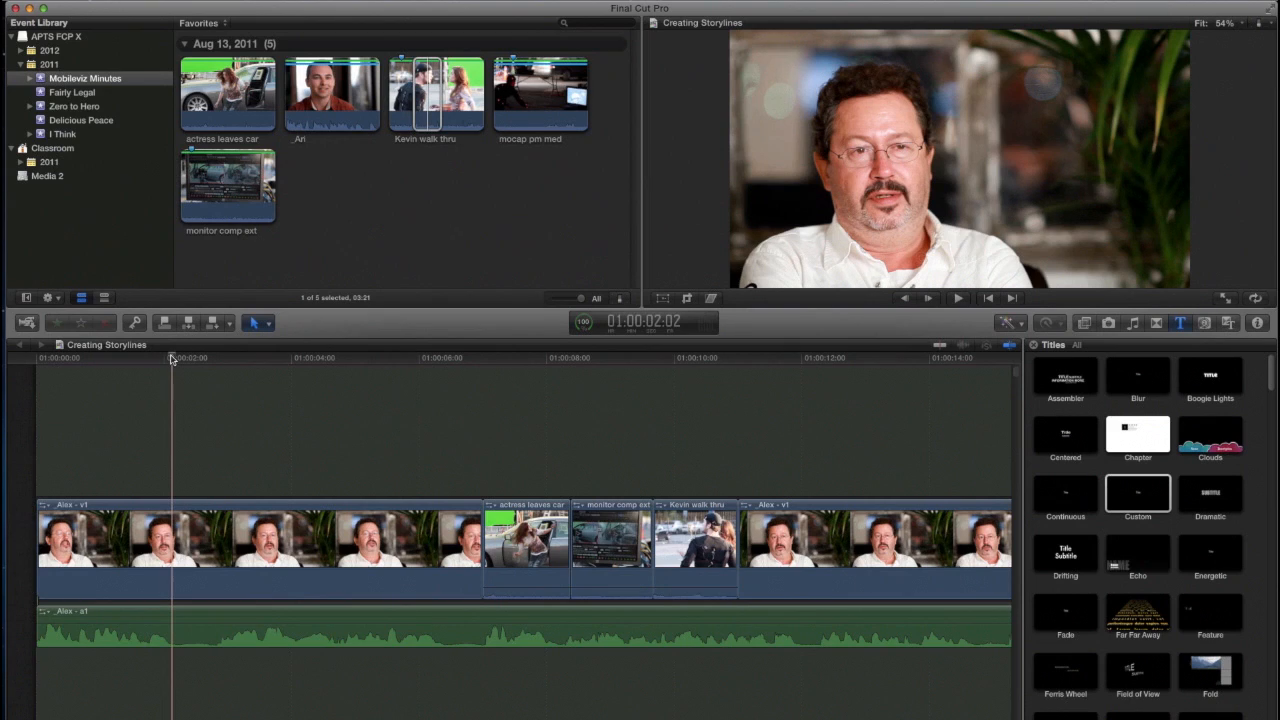
pyautogui.click(1137, 497)
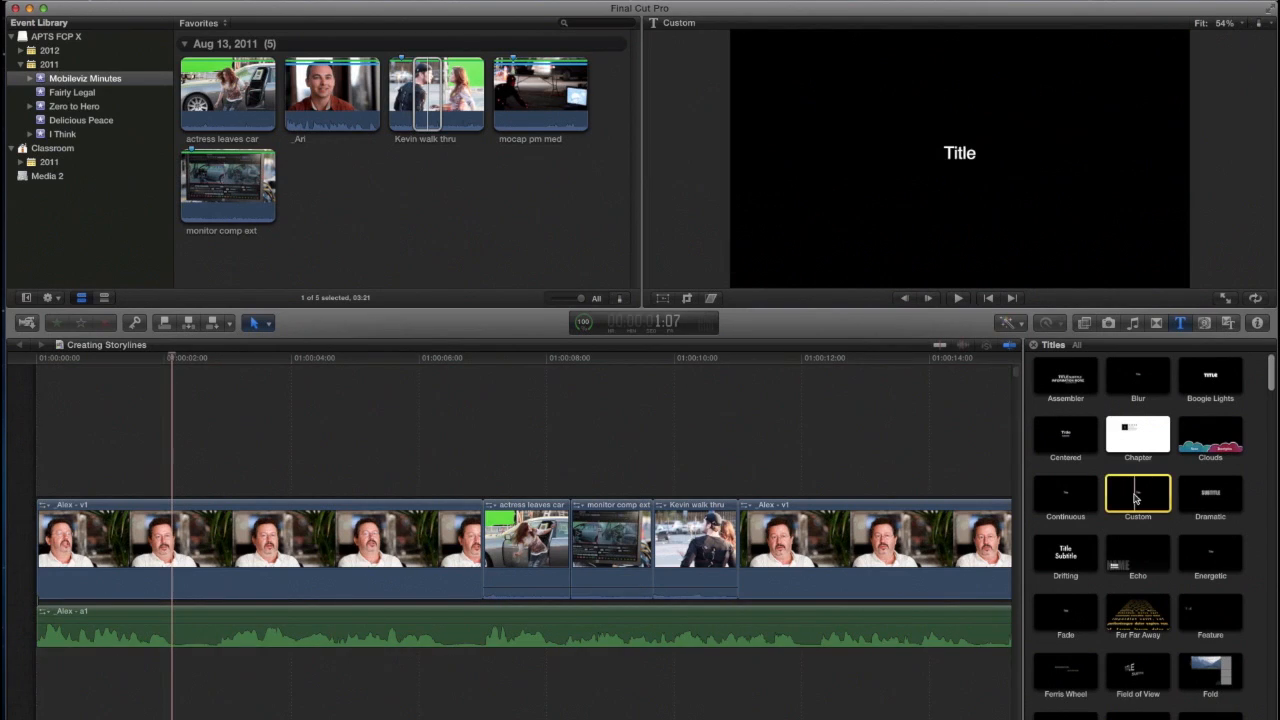
pyautogui.press('q')
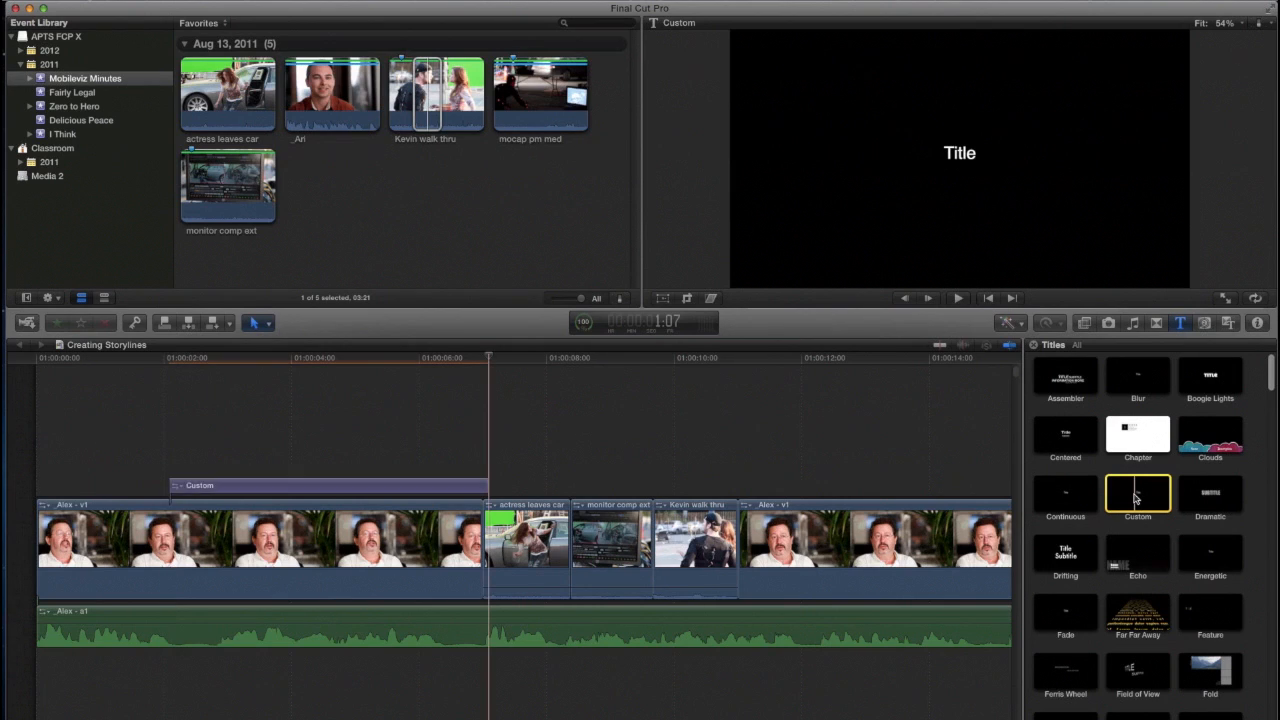
pyautogui.click(172, 360)
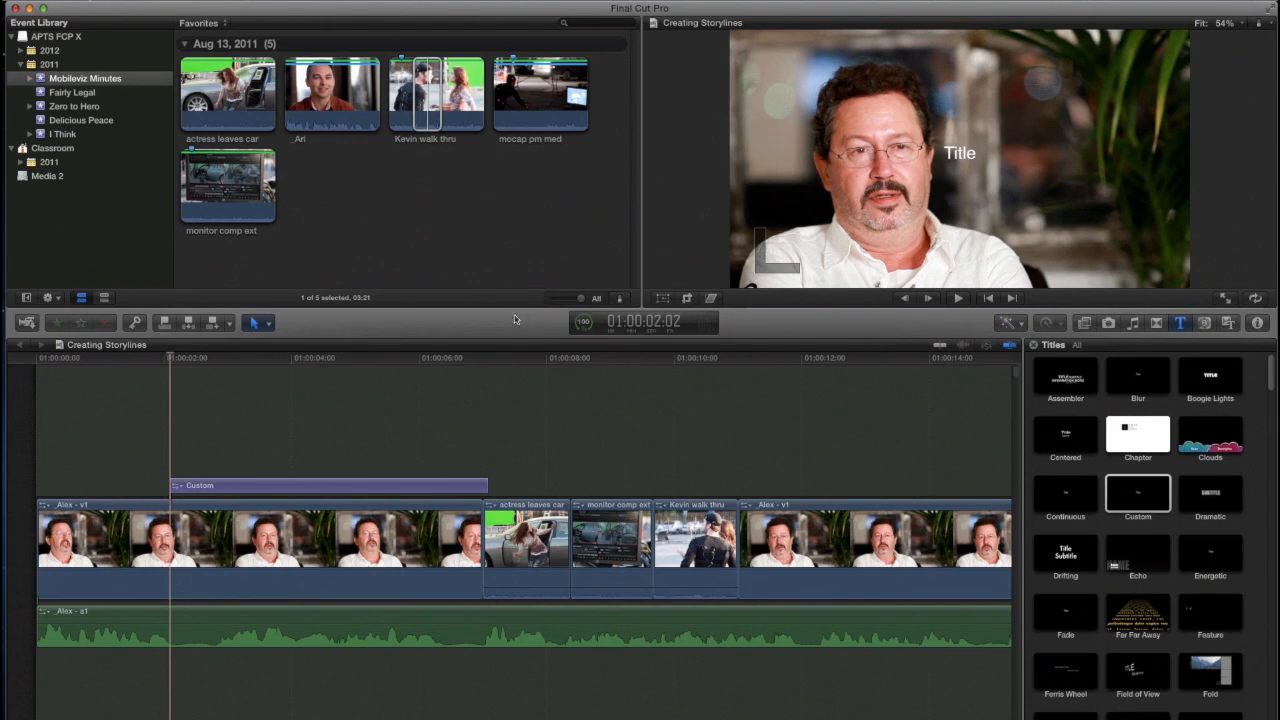
# Step: Replace the Custom title's placeholder text with the interviewee's first name in capitals
pyautogui.click(288, 488)
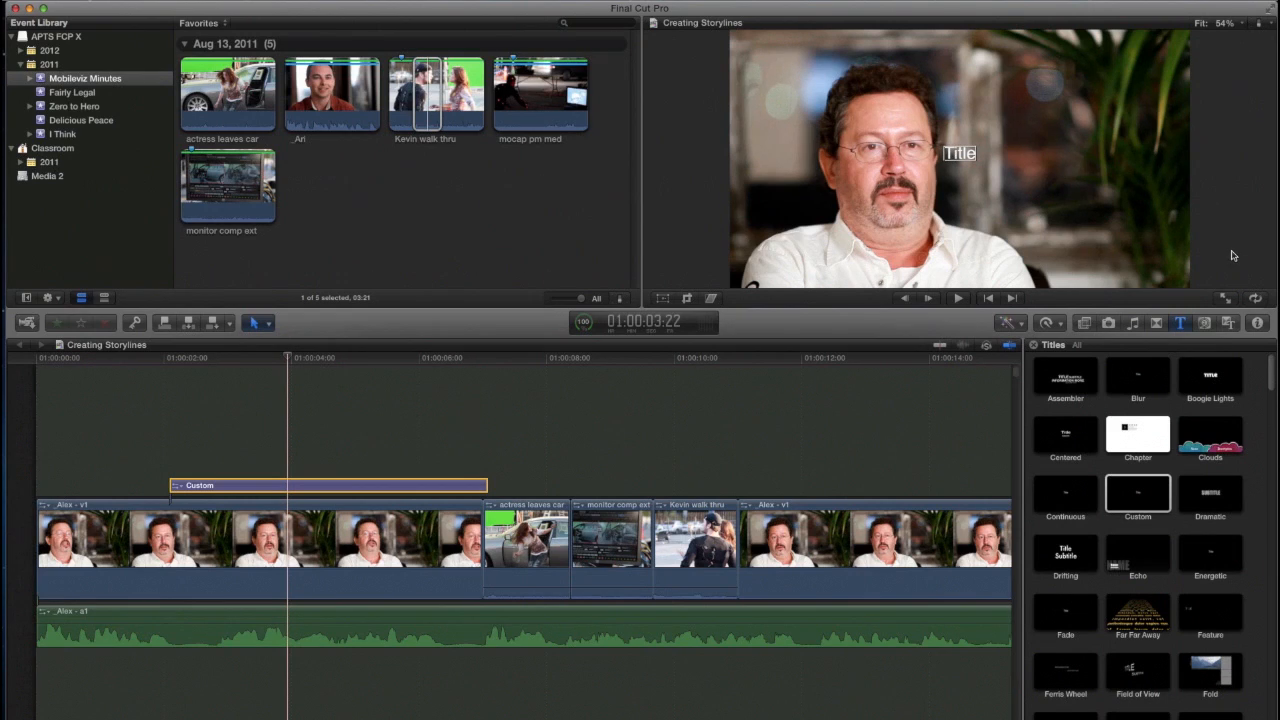
pyautogui.click(1258, 324)
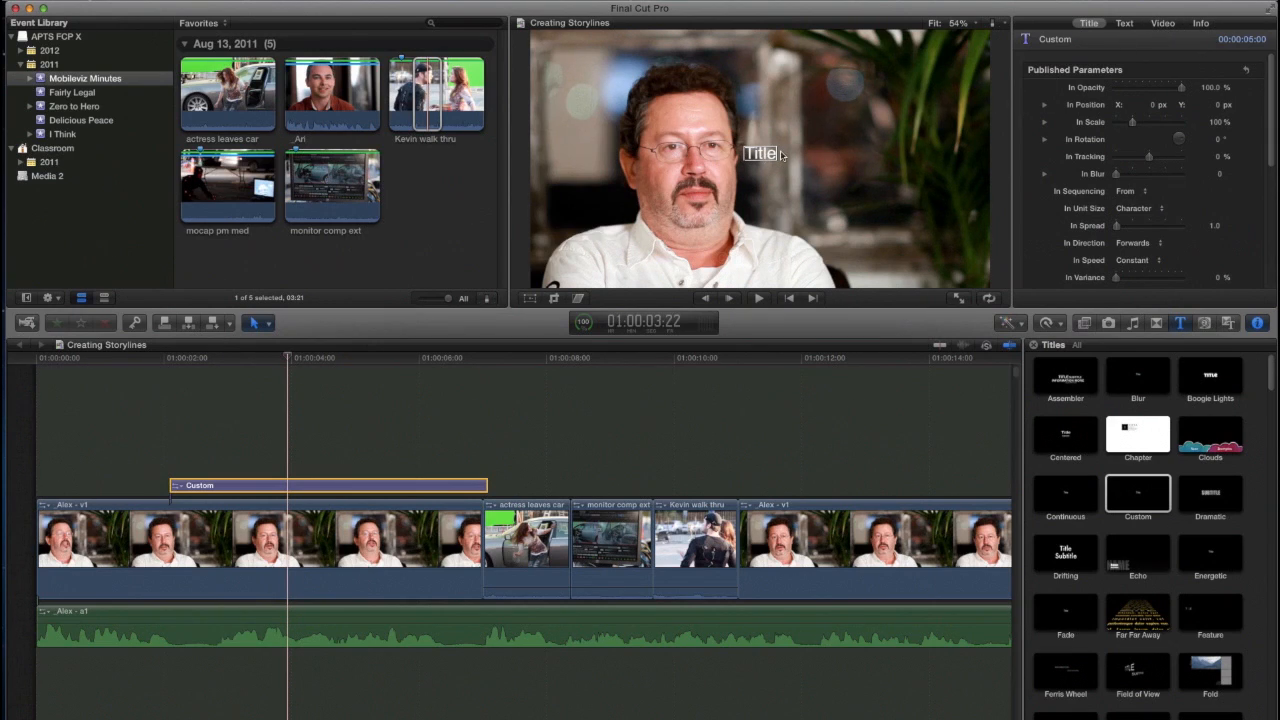
pyautogui.click(1124, 24)
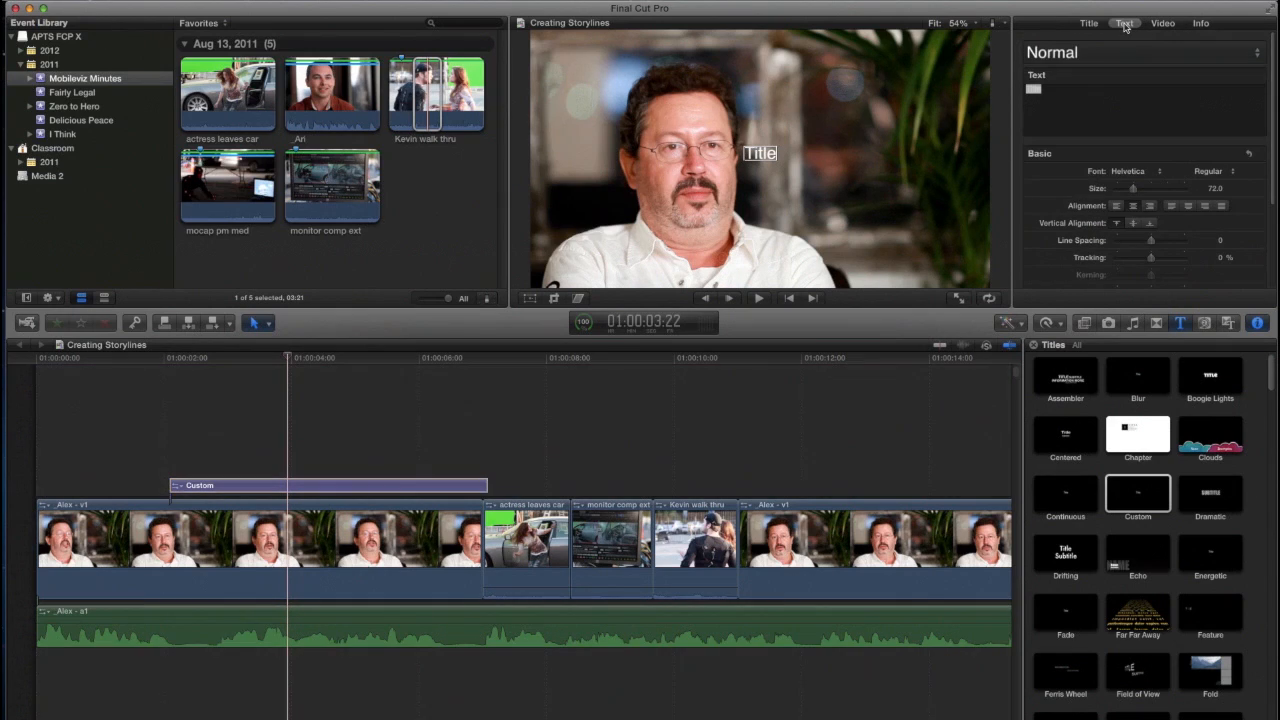
pyautogui.moveTo(1046, 91)
pyautogui.mouseDown()
pyautogui.moveTo(1022, 93)
pyautogui.moveTo(1041, 91)
pyautogui.mouseUp()
pyautogui.click(1022, 93)
pyautogui.write('ALEX')
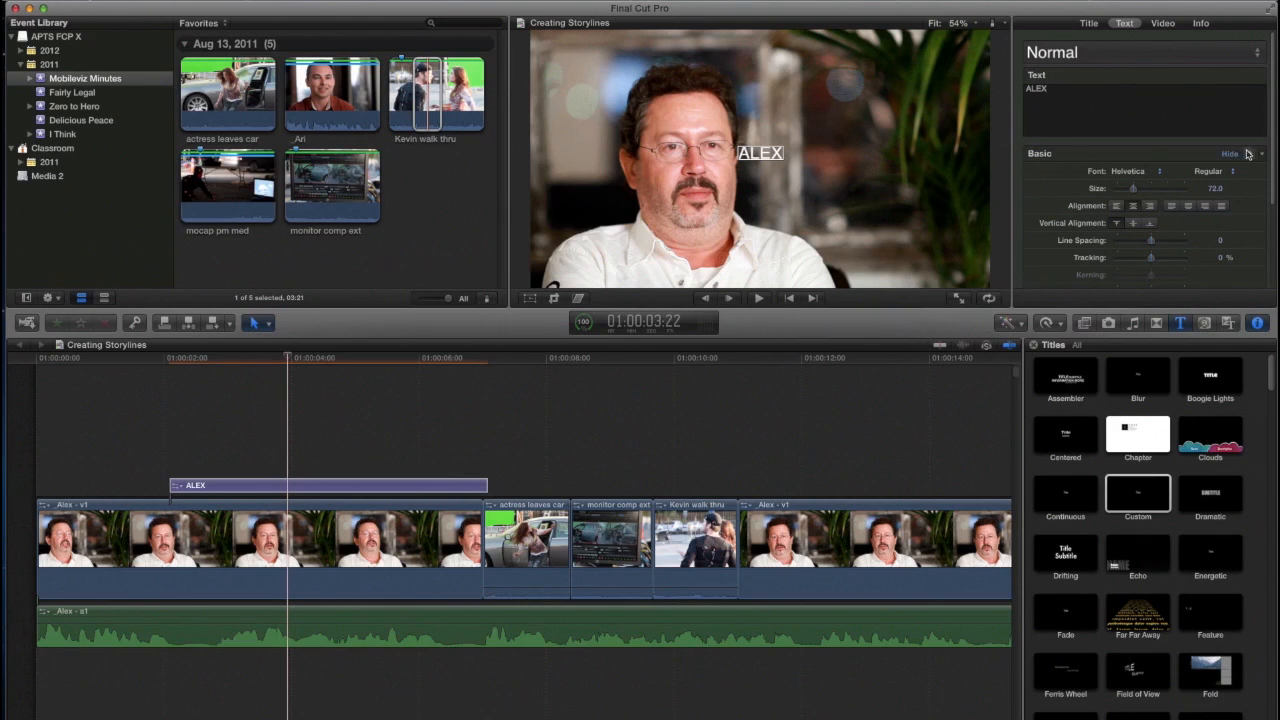
# Step: Format the title text in Impact at size 248 with line spacing 13, tracking 30.64% and baseline -59
pyautogui.moveTo(1273, 133); pyautogui.dragTo(1275, 194)
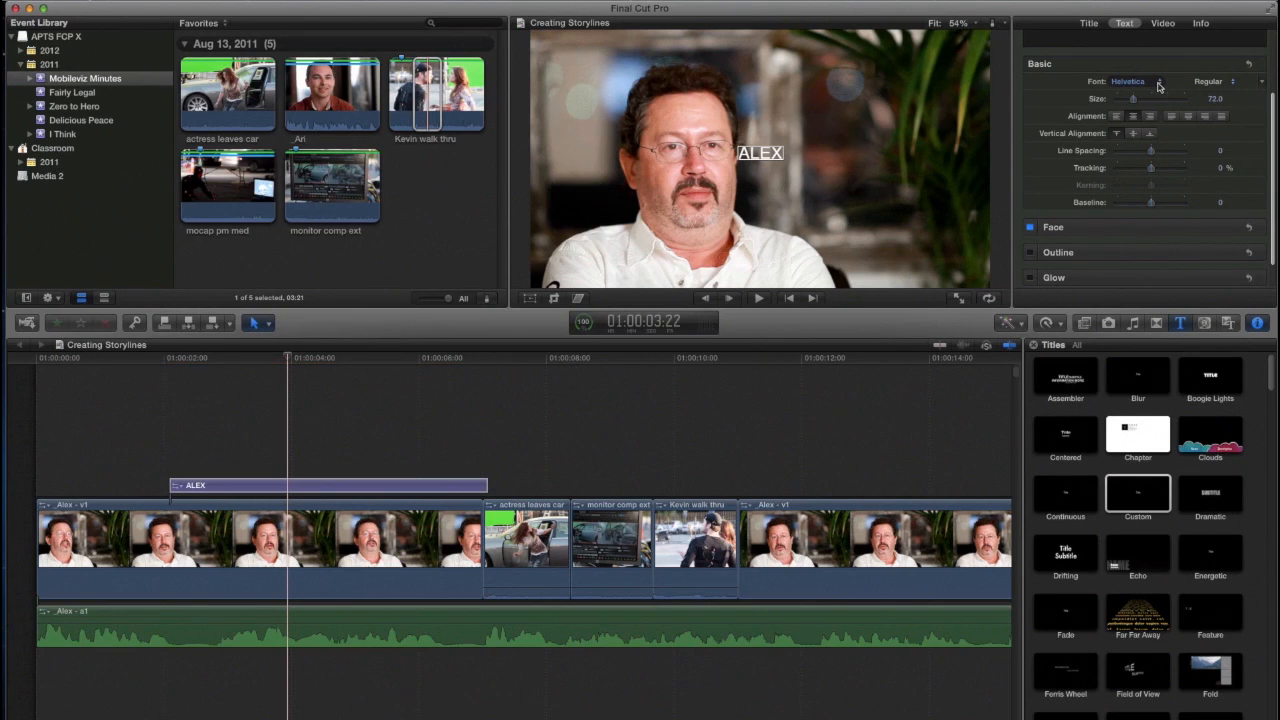
pyautogui.click(1158, 84)
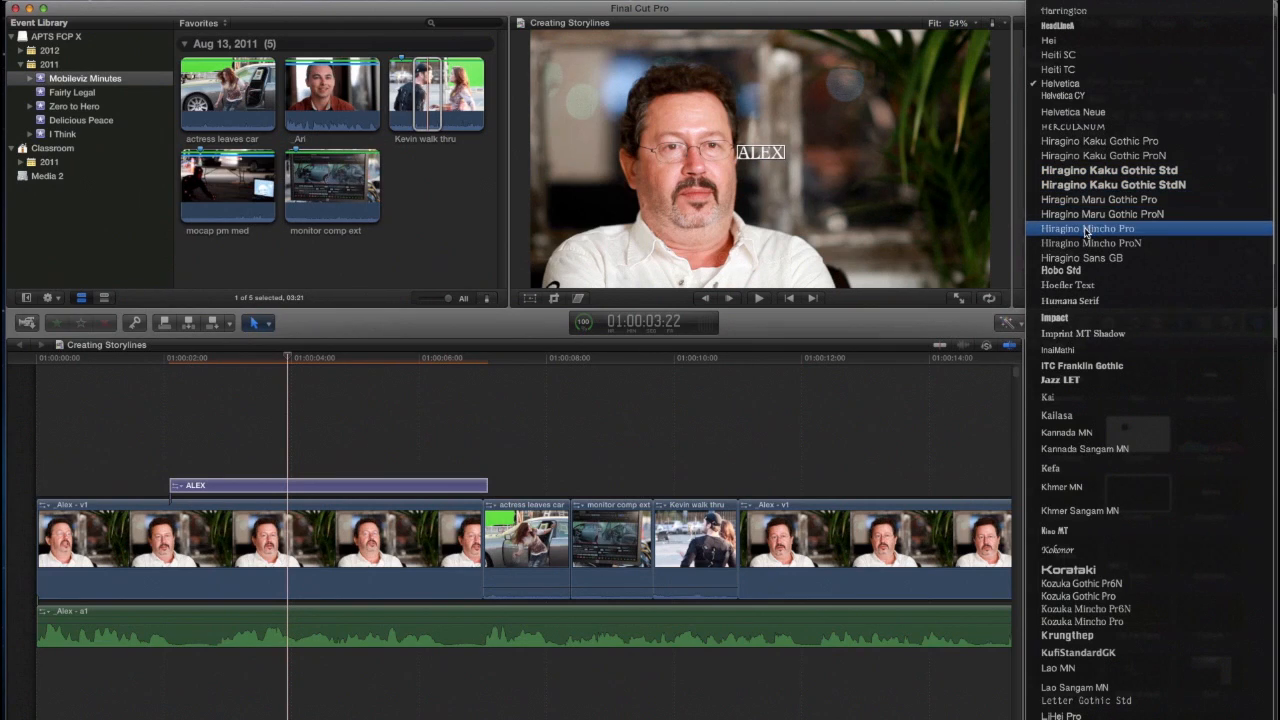
pyautogui.click(1068, 317)
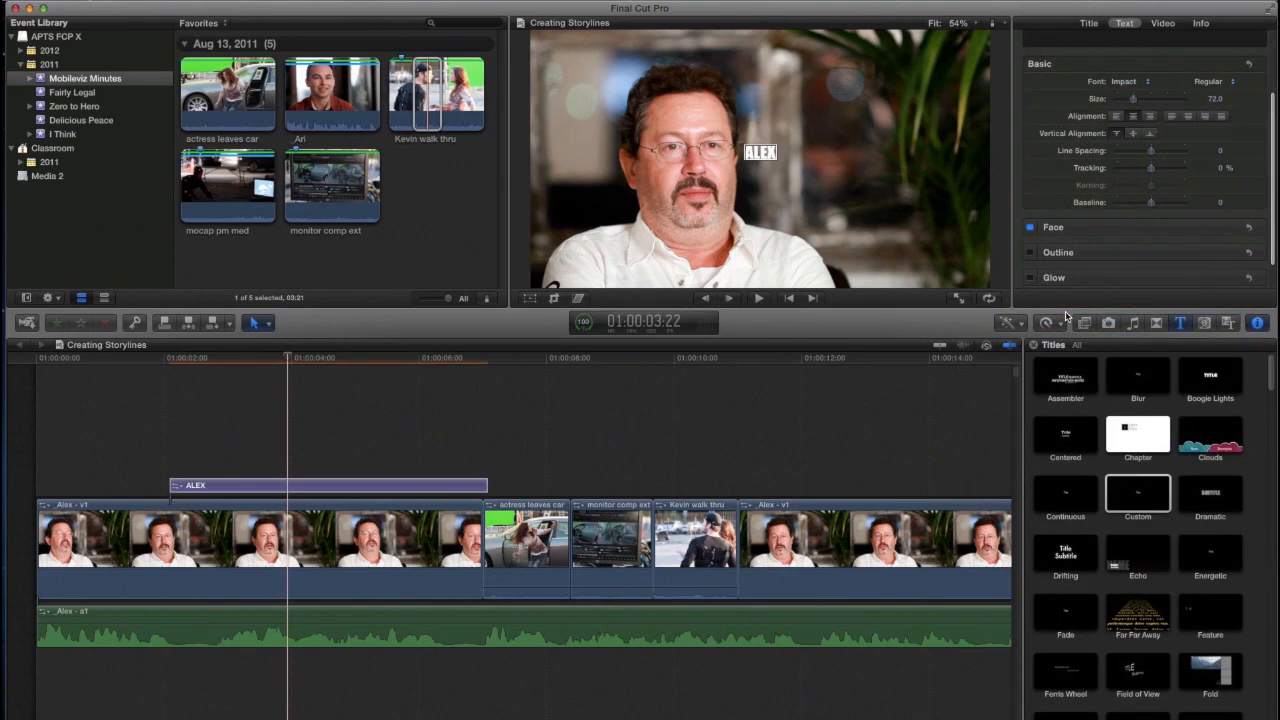
pyautogui.moveTo(1133, 101); pyautogui.dragTo(1133, 210)
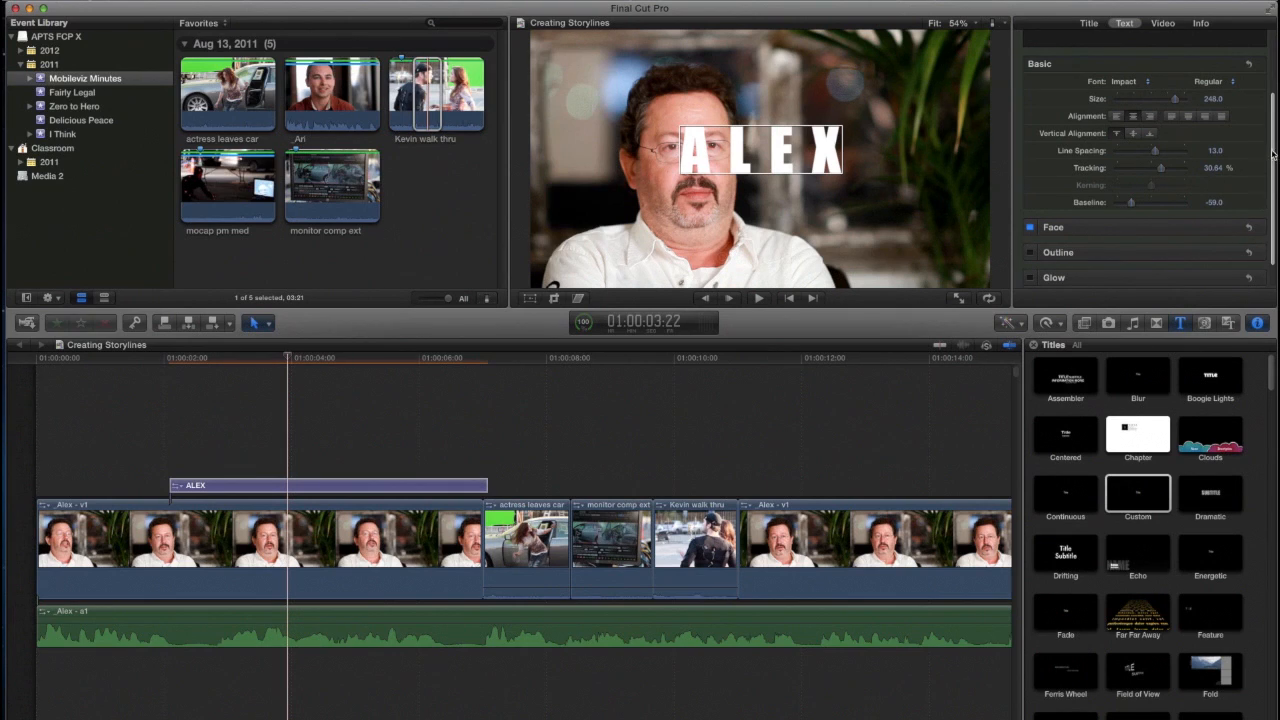
# Step: Toggle the title's Outline, Glow and Drop Shadow on and off, and view the Face settings
pyautogui.scroll(-2, 1273, 150)
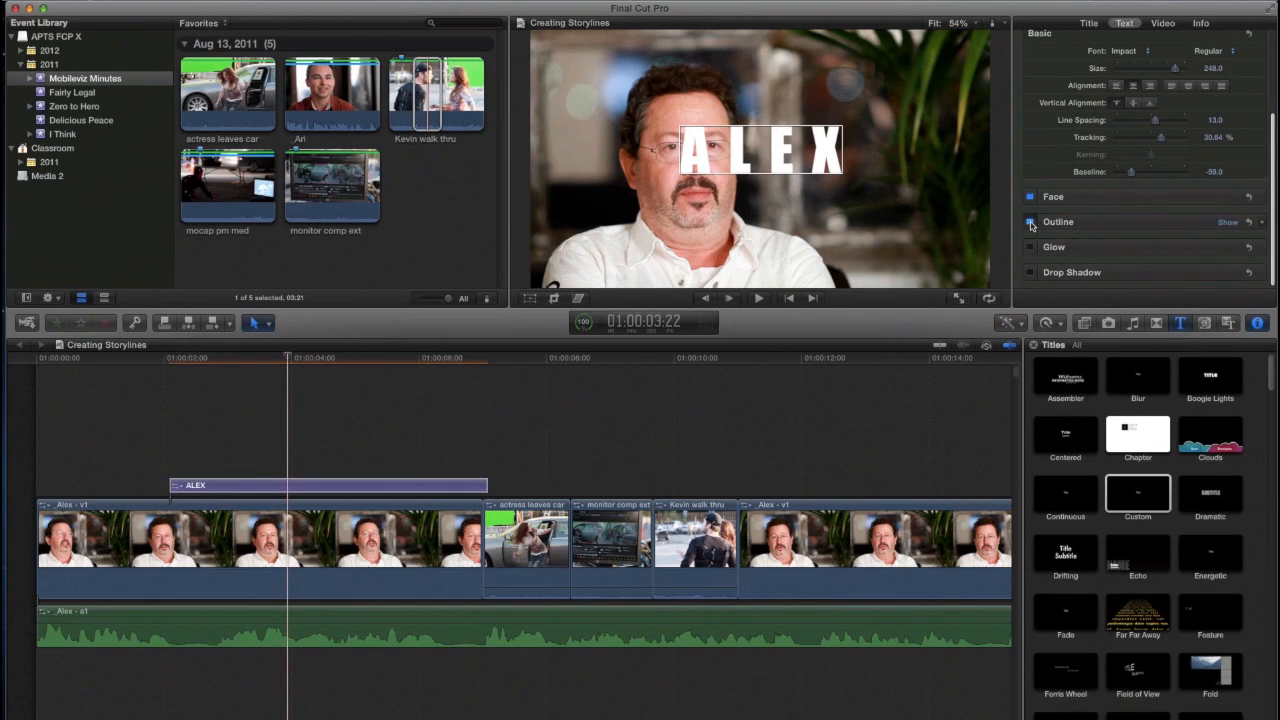
pyautogui.click(1030, 223)
pyautogui.click(1031, 249)
pyautogui.click(1032, 273)
pyautogui.click(1031, 273)
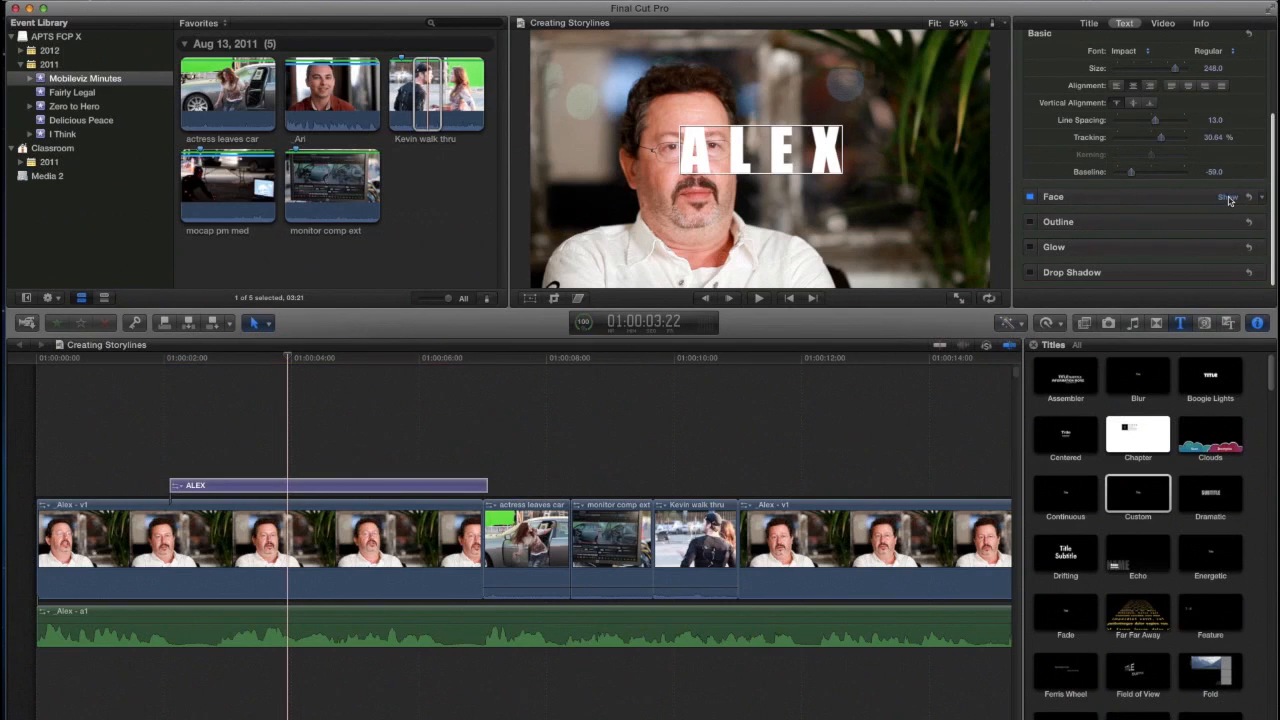
pyautogui.click(1229, 199)
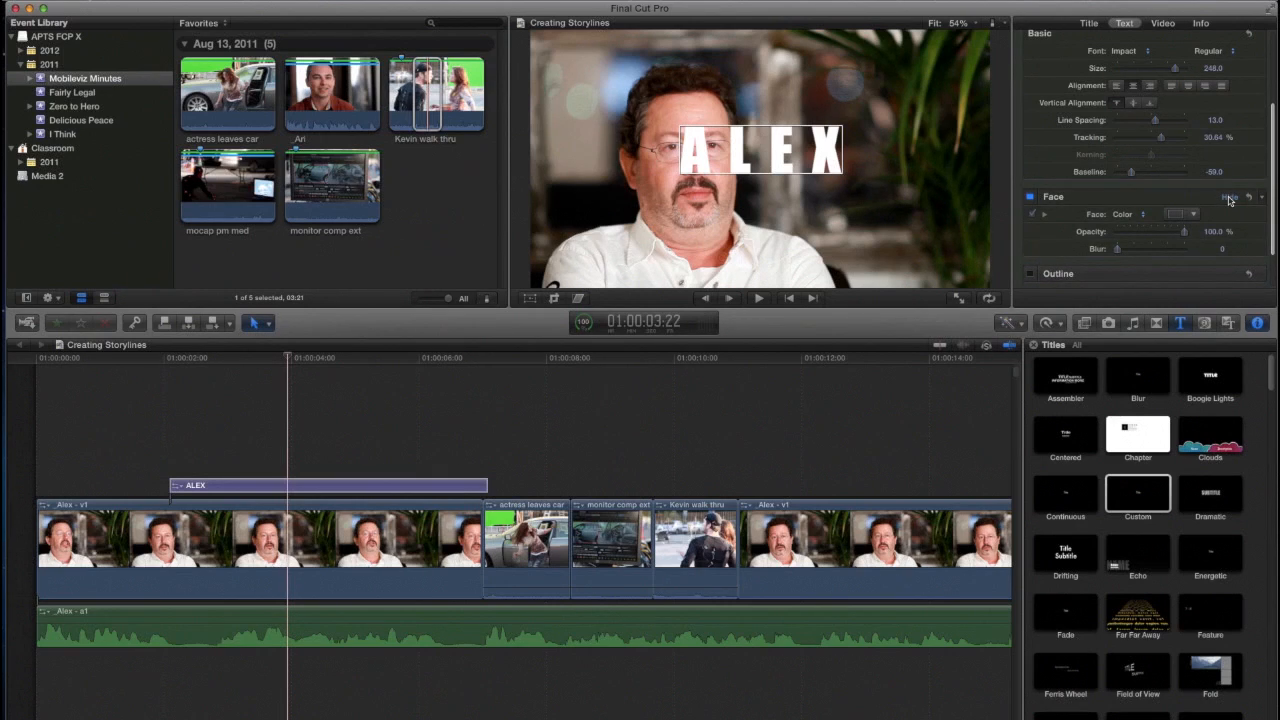
pyautogui.click(1229, 199)
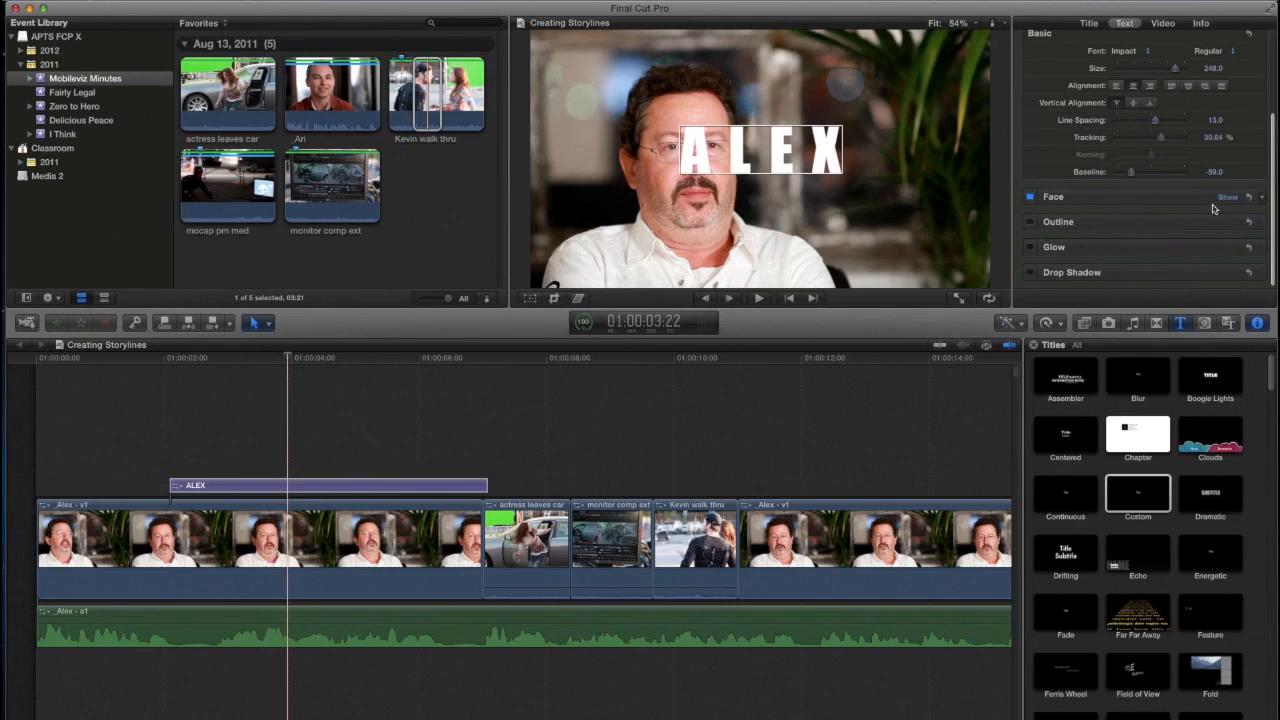
# Step: Add a drop shadow to the title text with distance 25, opacity 100% and blur 3.06
pyautogui.click(1030, 273)
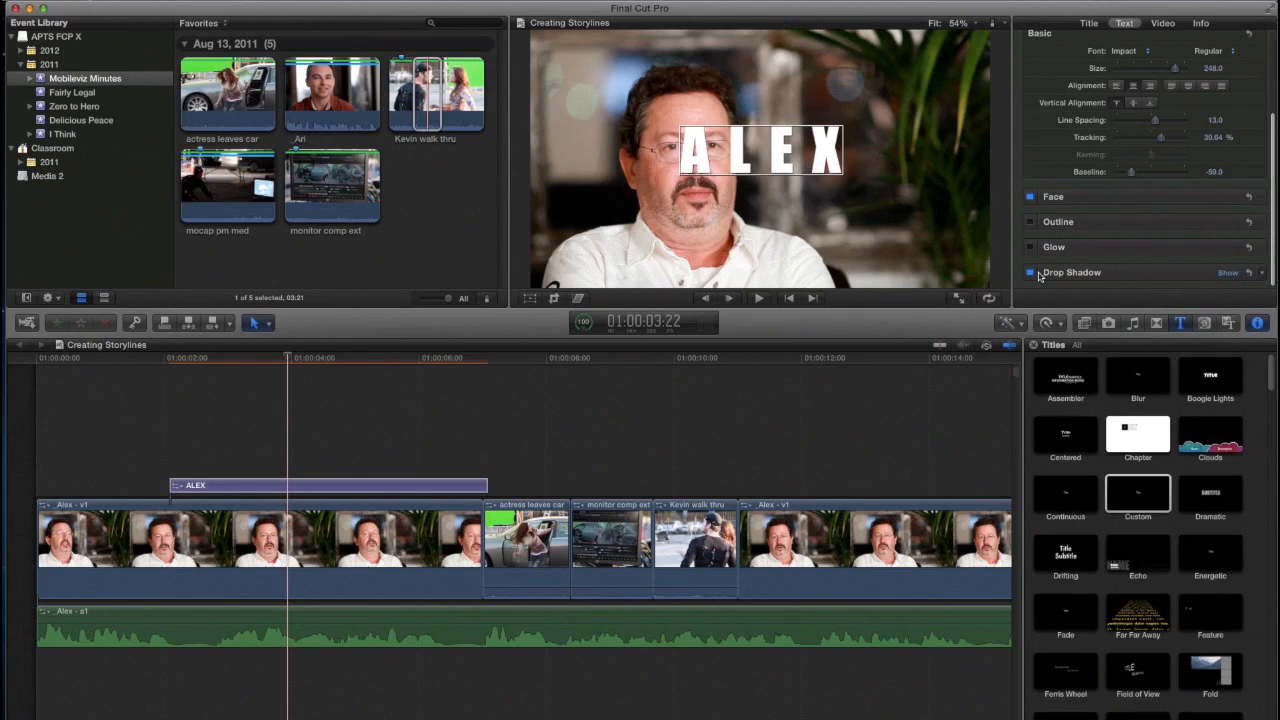
pyautogui.click(1229, 274)
pyautogui.moveTo(1274, 172); pyautogui.dragTo(1274, 245)
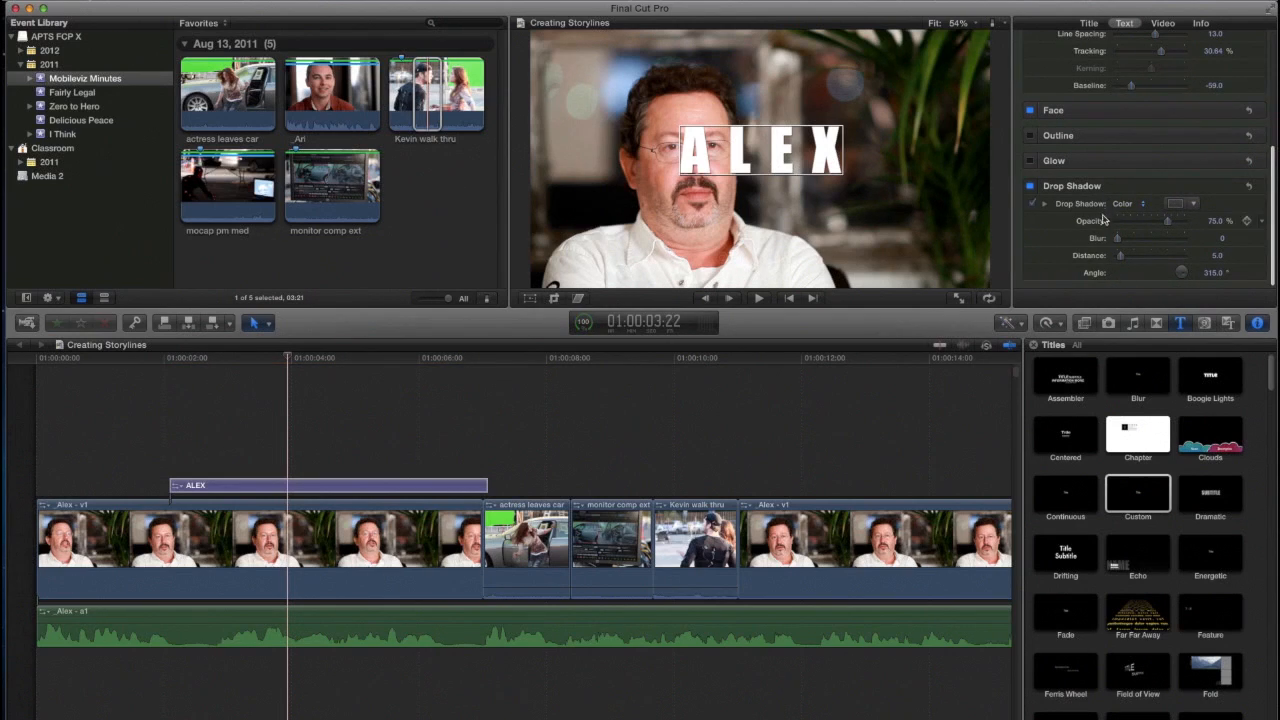
pyautogui.moveTo(1119, 257); pyautogui.dragTo(1133, 258)
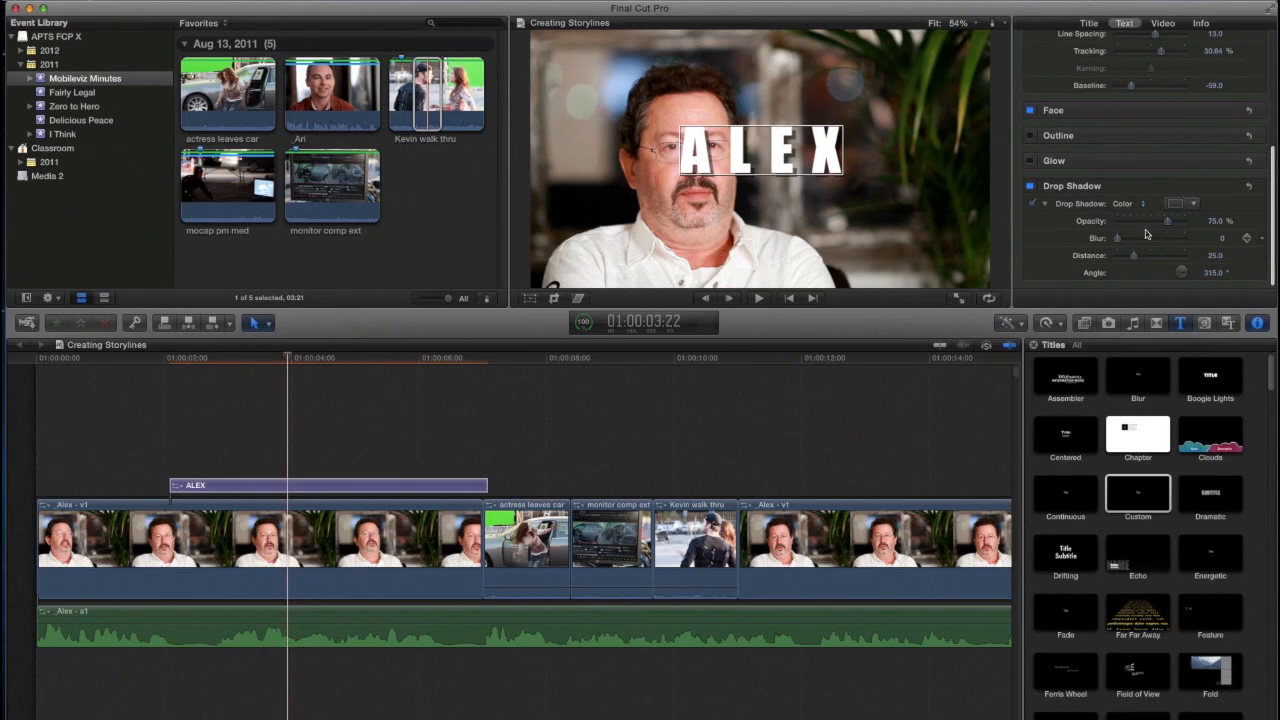
pyautogui.moveTo(1167, 221); pyautogui.dragTo(1138, 245)
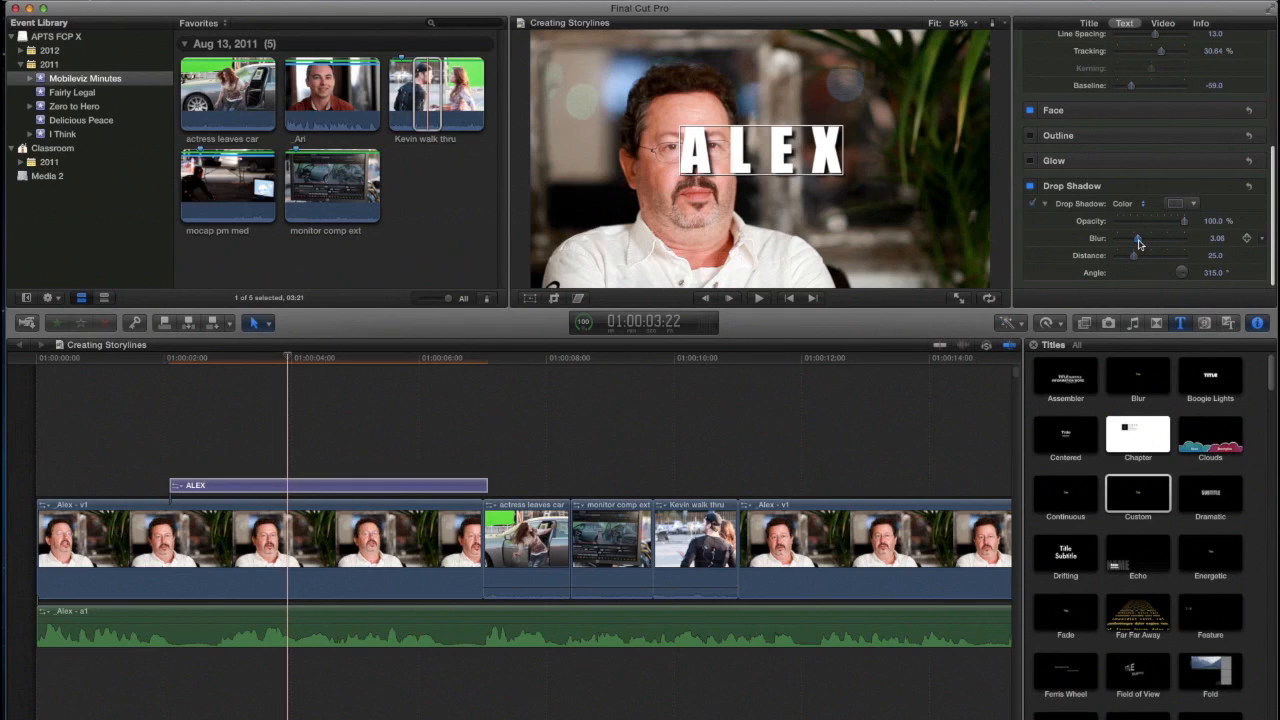
# Step: Turn on the outline for the title text and show its settings
pyautogui.click(1030, 136)
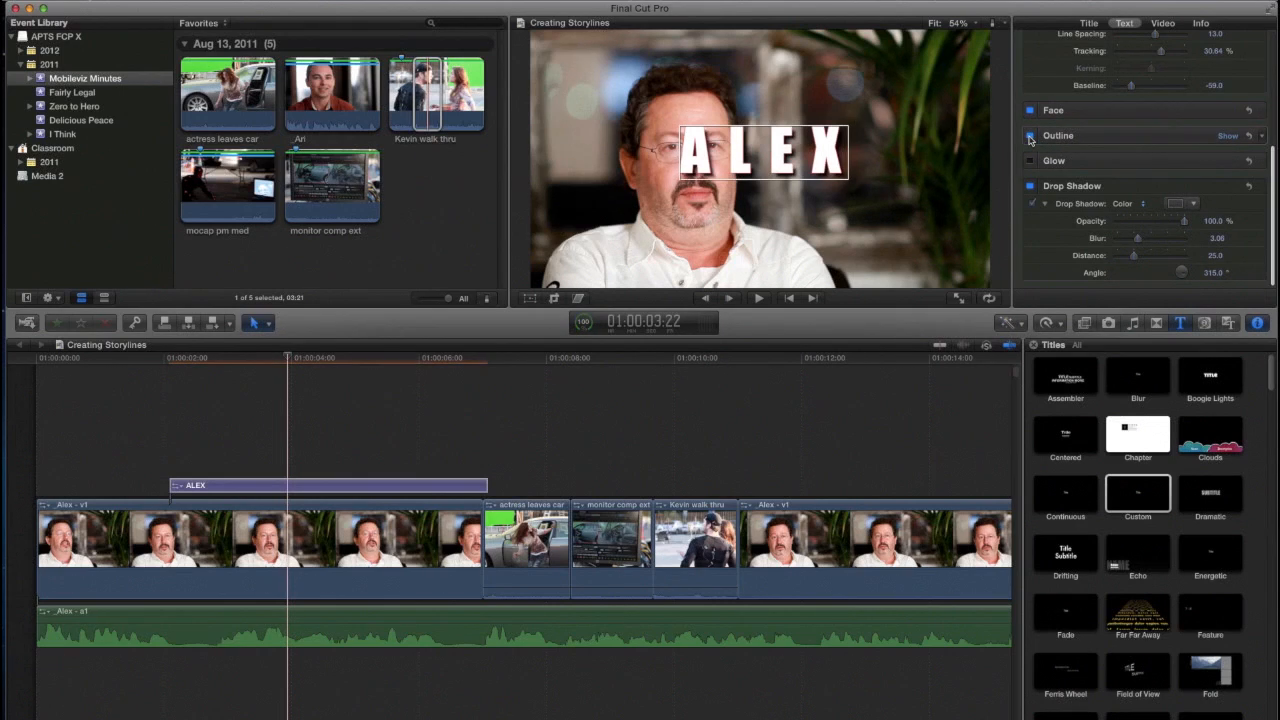
pyautogui.click(1228, 136)
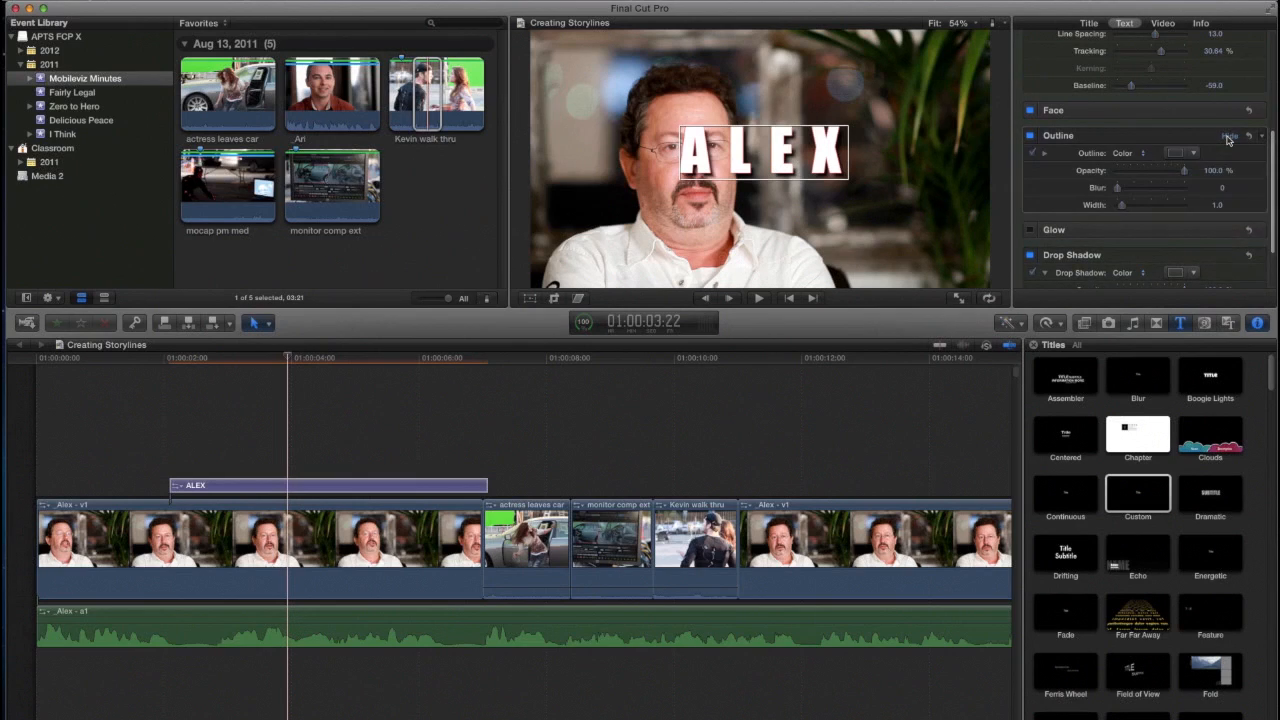
pyautogui.click(1141, 156)
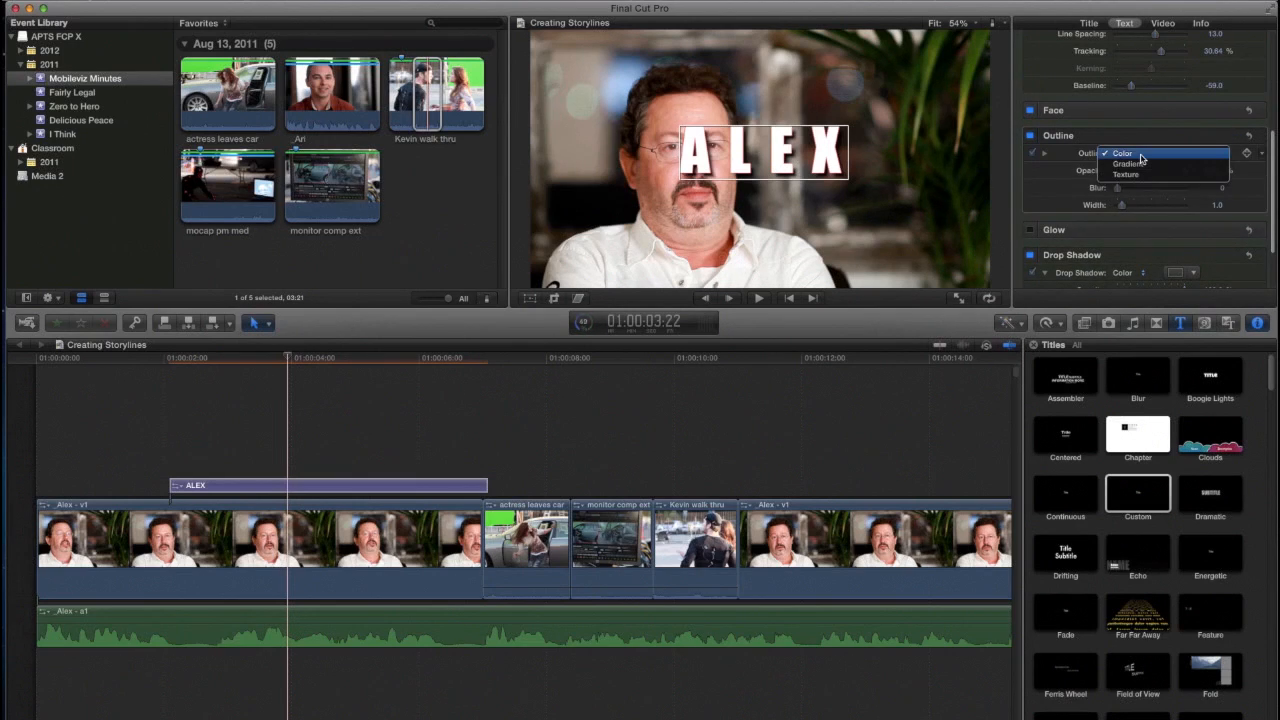
pyautogui.click(1141, 166)
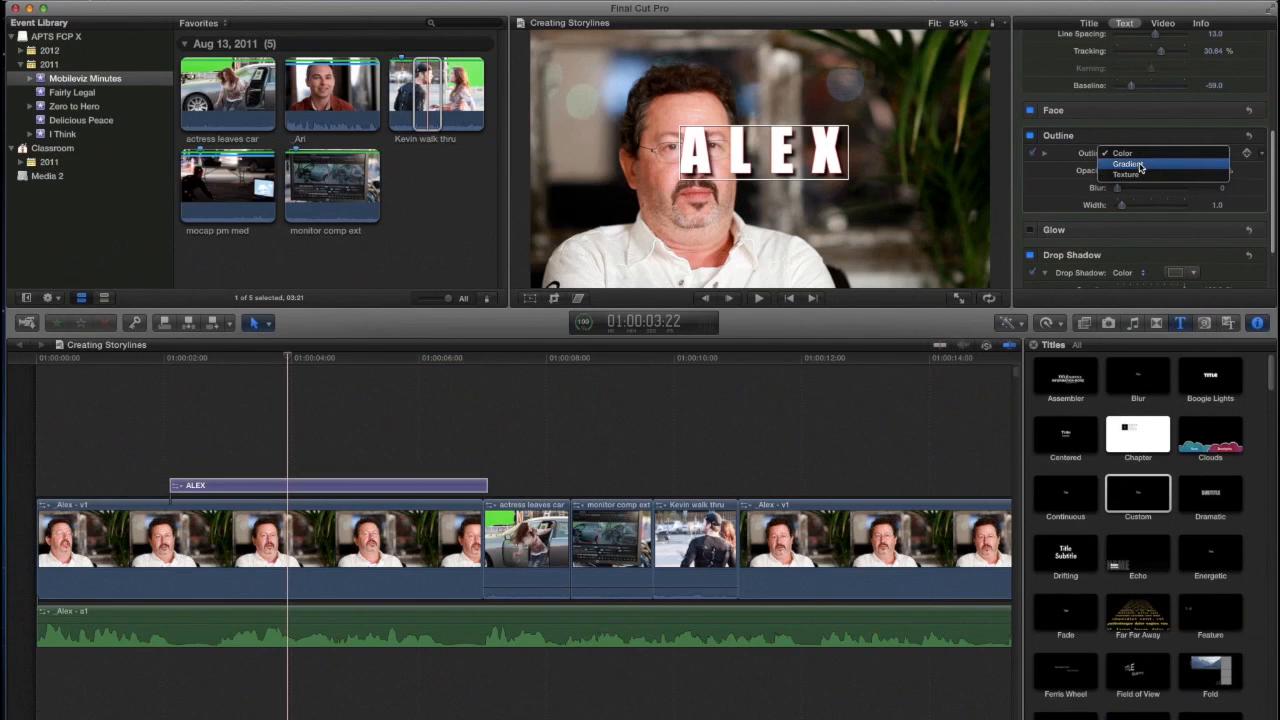
pyautogui.click(1149, 155)
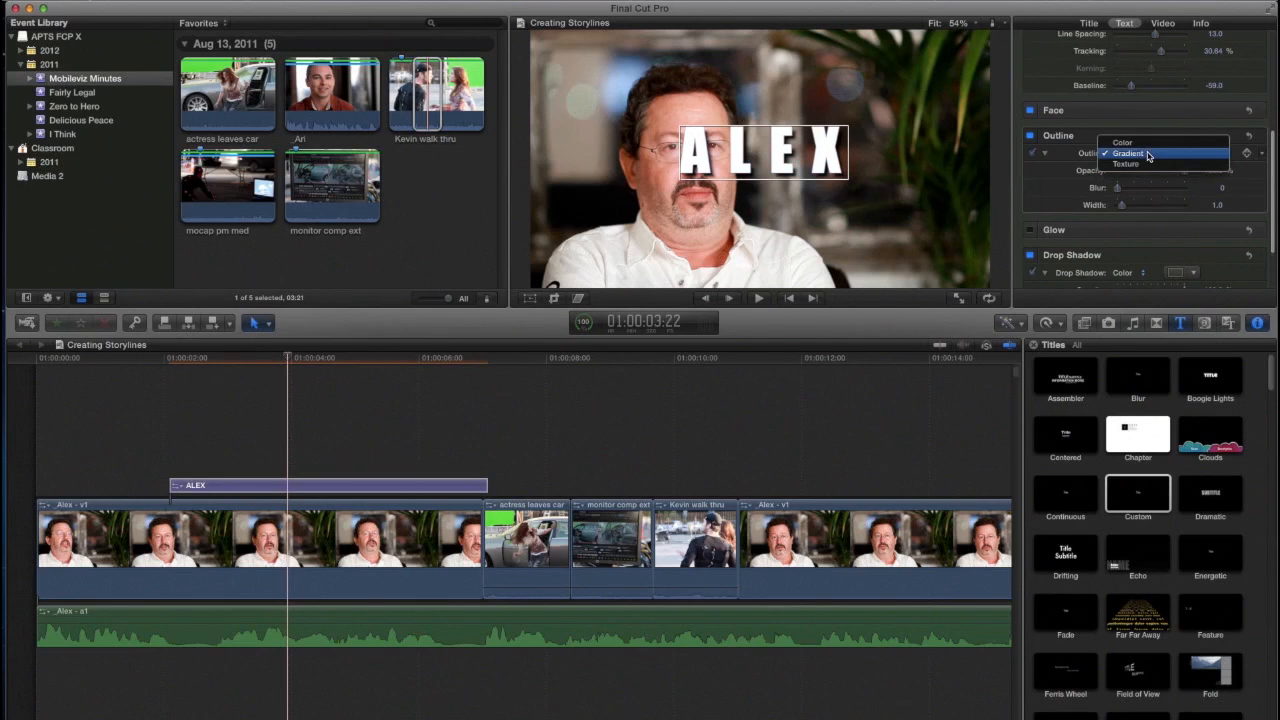
pyautogui.click(1148, 146)
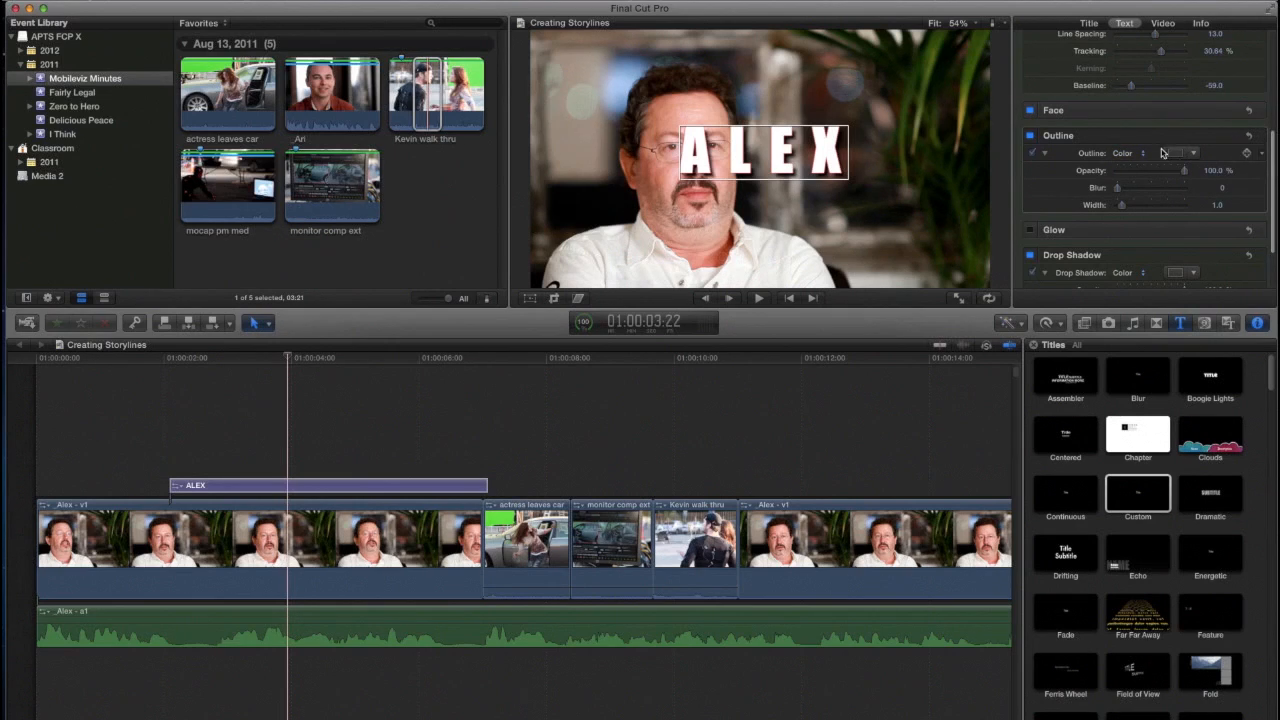
# Step: Color the title text's outline blue and deselect the title in the timeline
pyautogui.click(1176, 155)
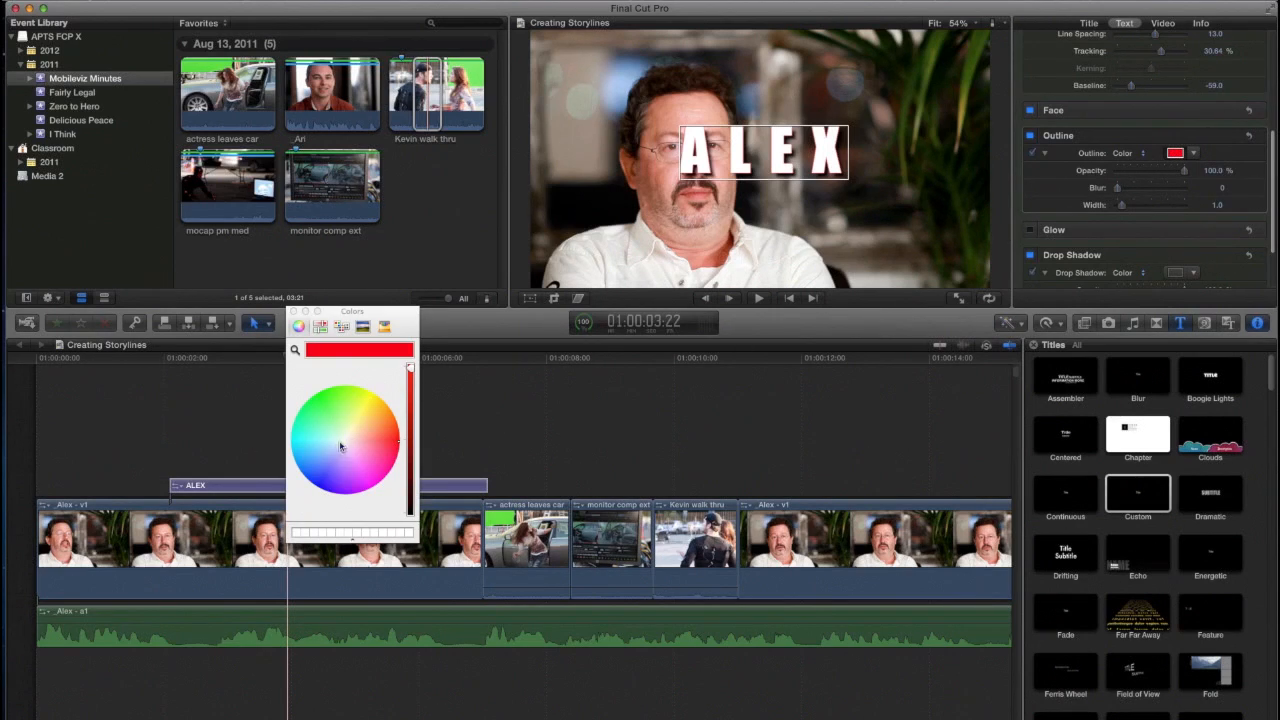
pyautogui.click(318, 479)
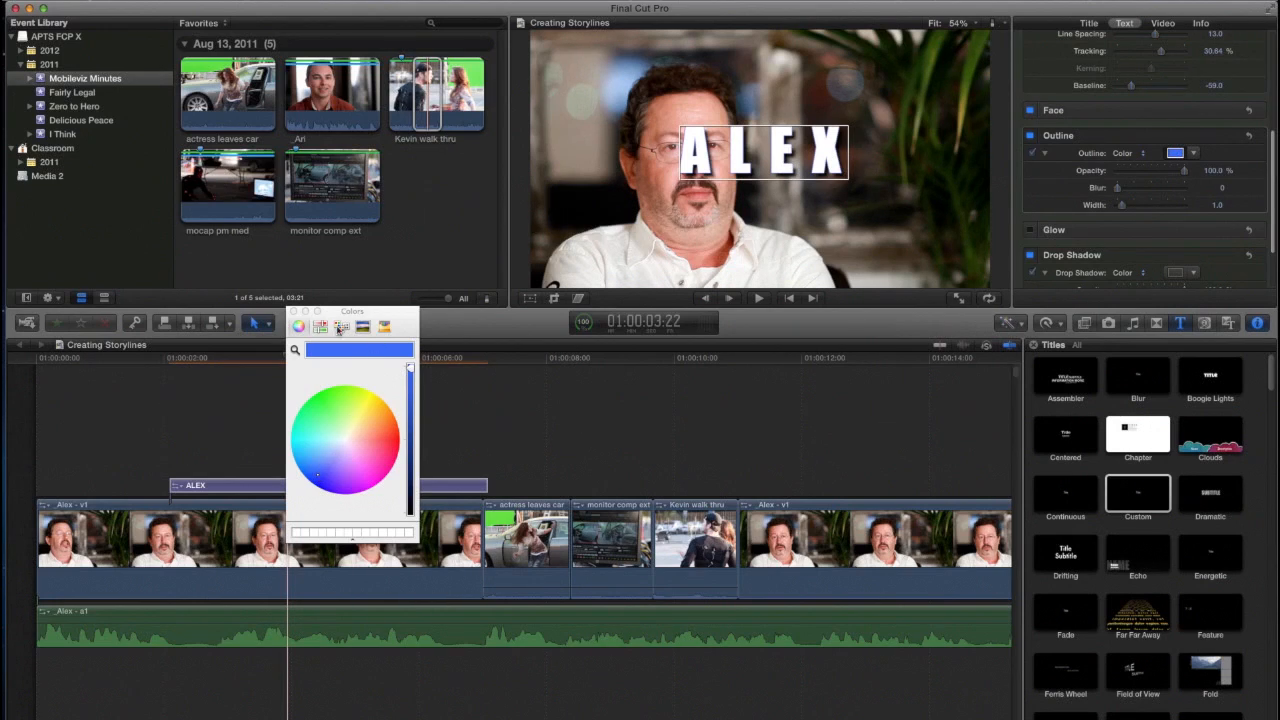
pyautogui.click(293, 312)
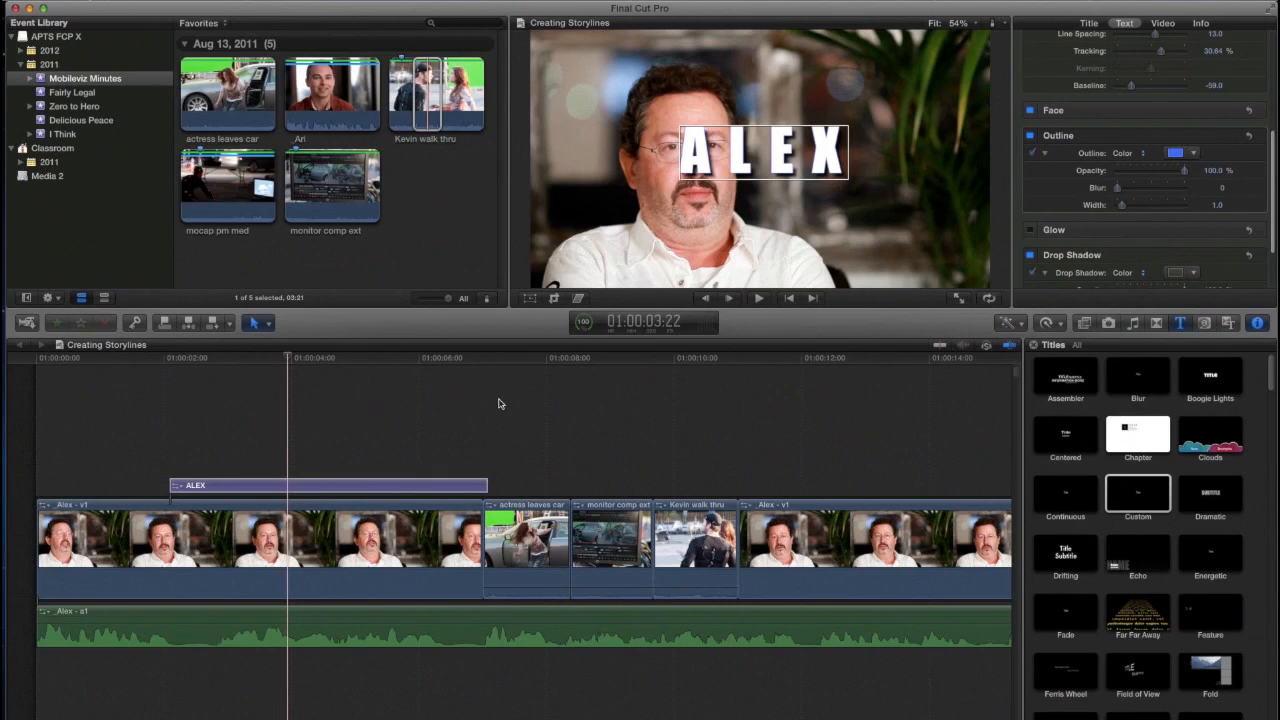
pyautogui.click(397, 401)
pyautogui.click(397, 401)
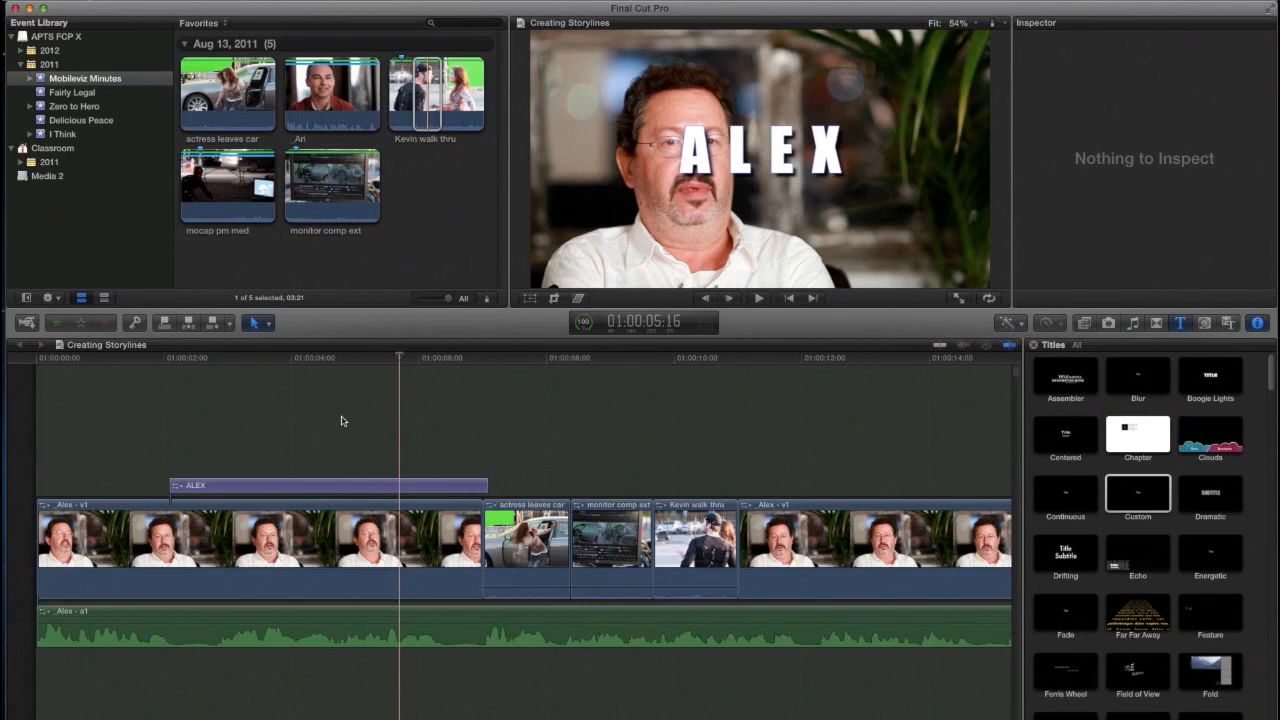
# Step: Move the title with the Transform controls to the area beside the interviewee's face, over the plant, and deselect it
pyautogui.click(344, 487)
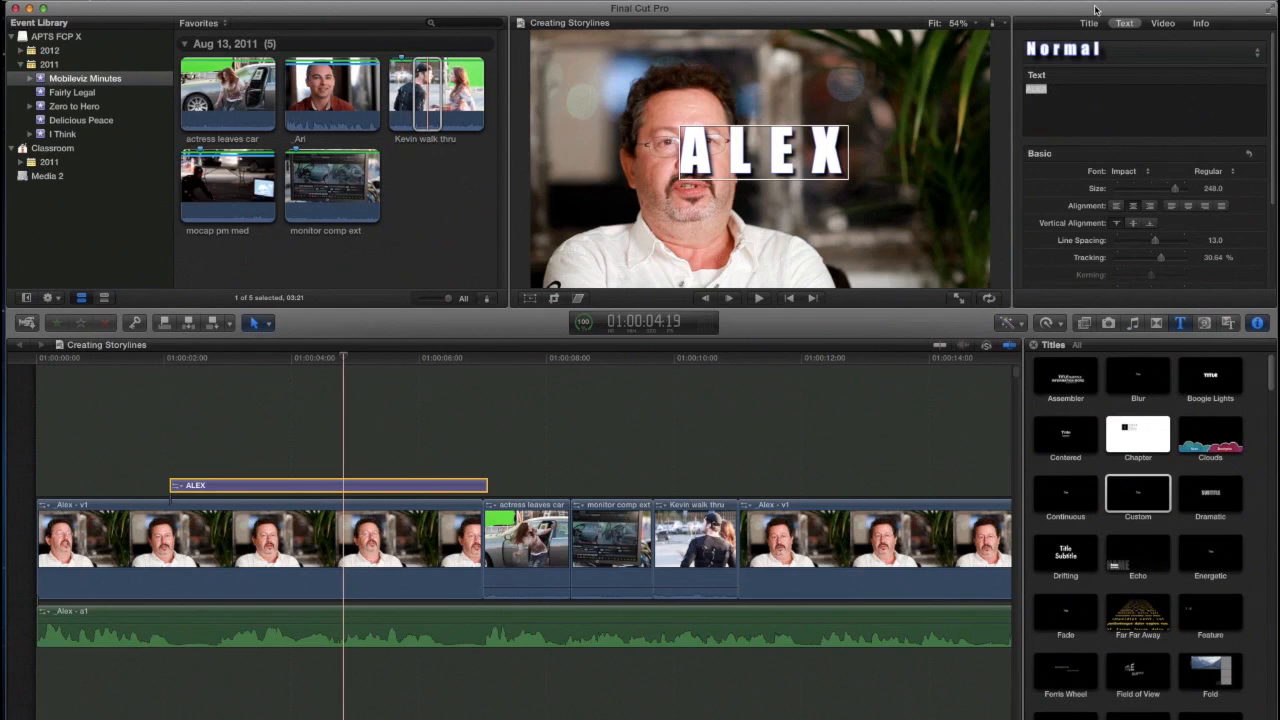
pyautogui.click(1163, 23)
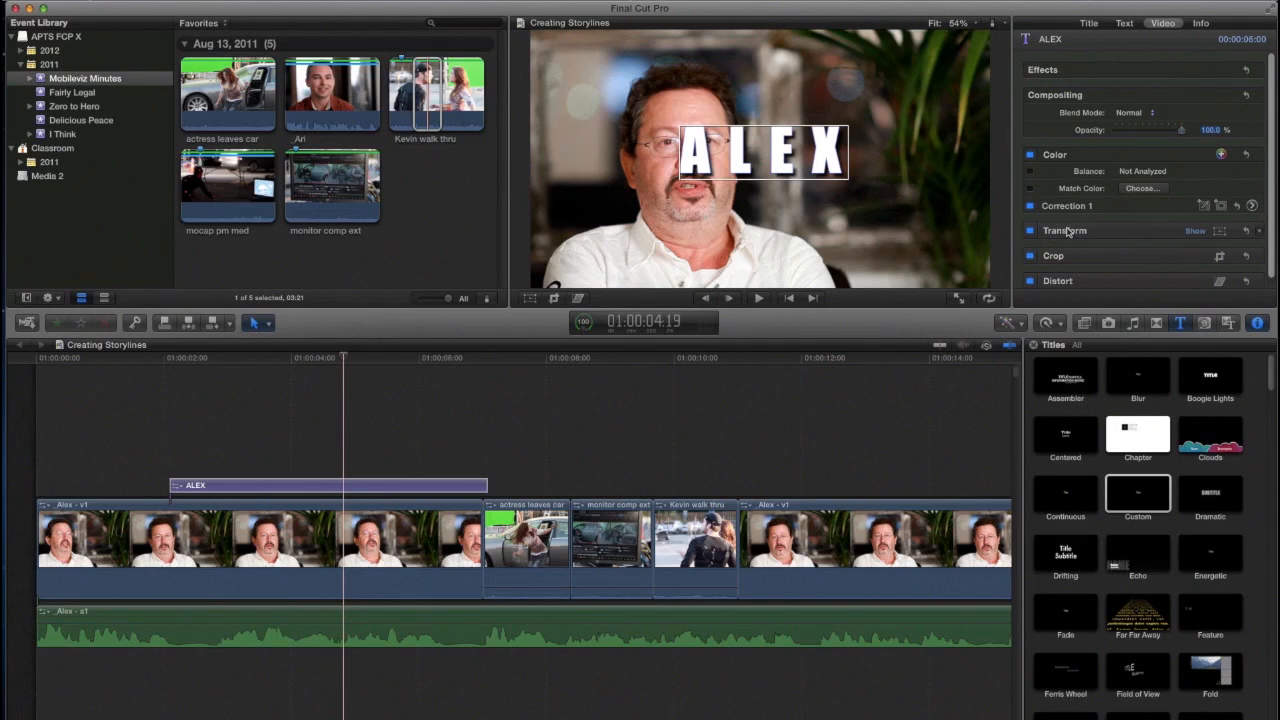
pyautogui.click(1220, 232)
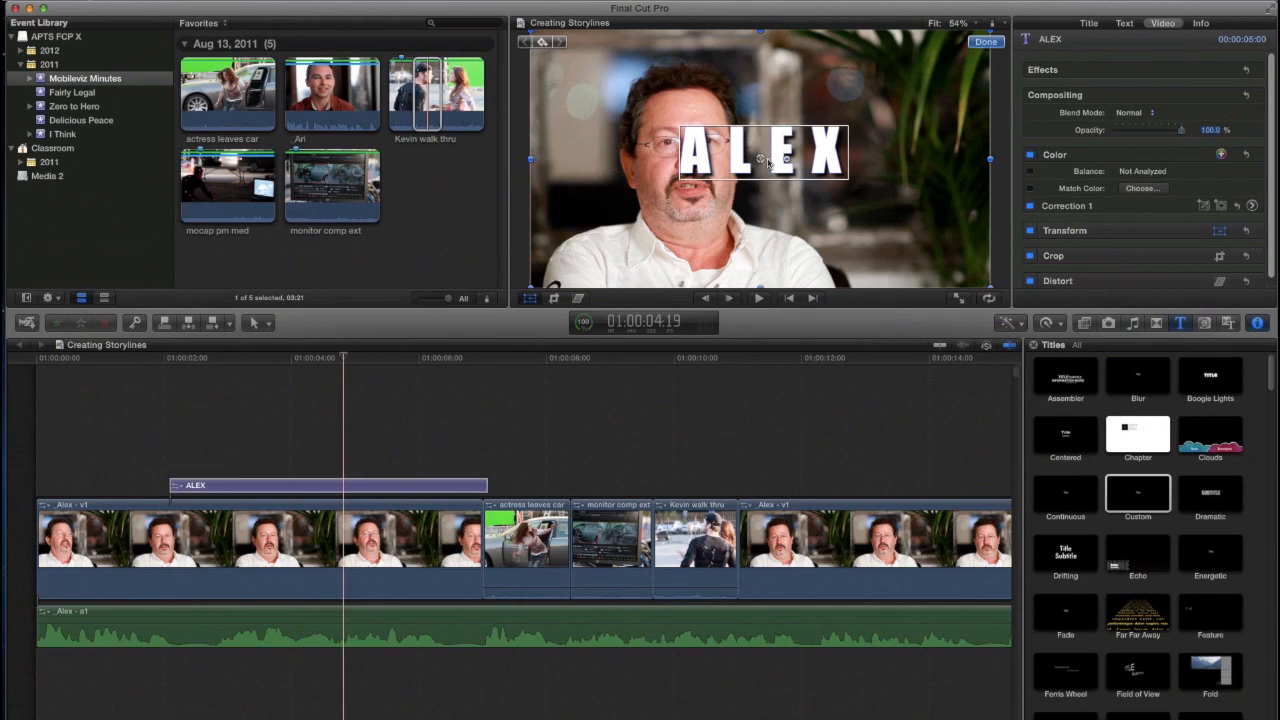
pyautogui.moveTo(763, 162); pyautogui.dragTo(873, 197)
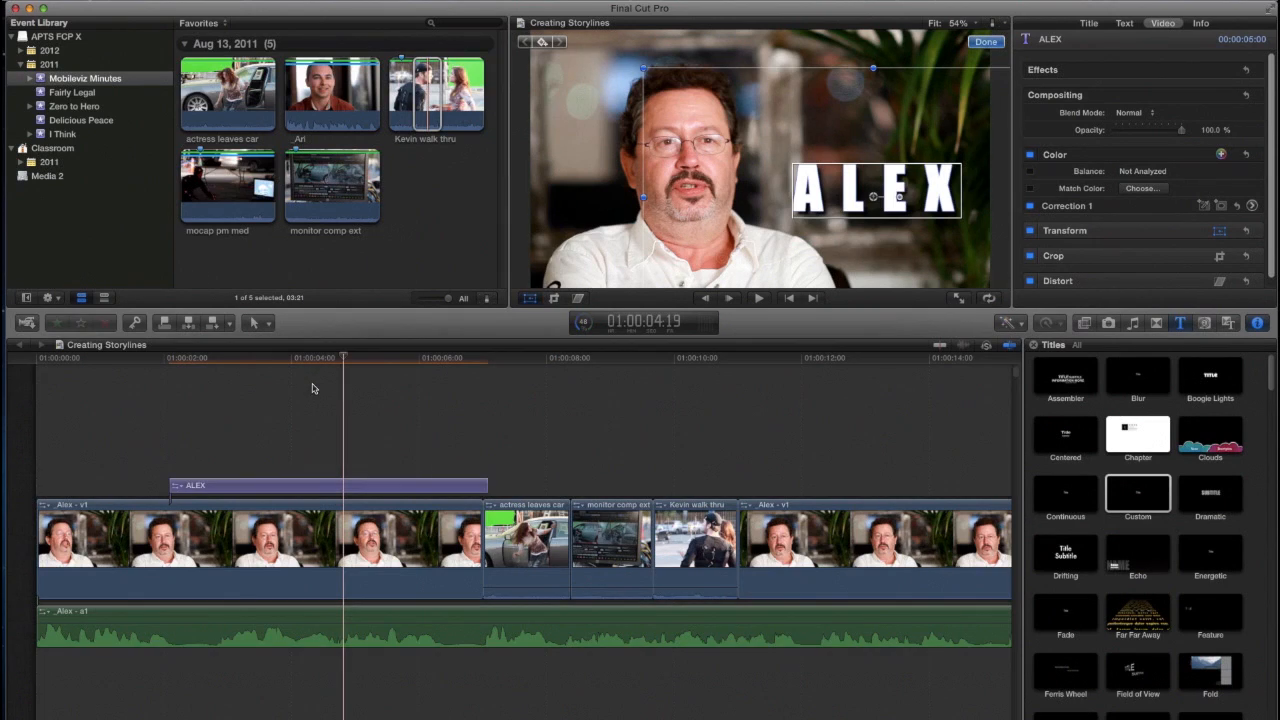
pyautogui.click(312, 388)
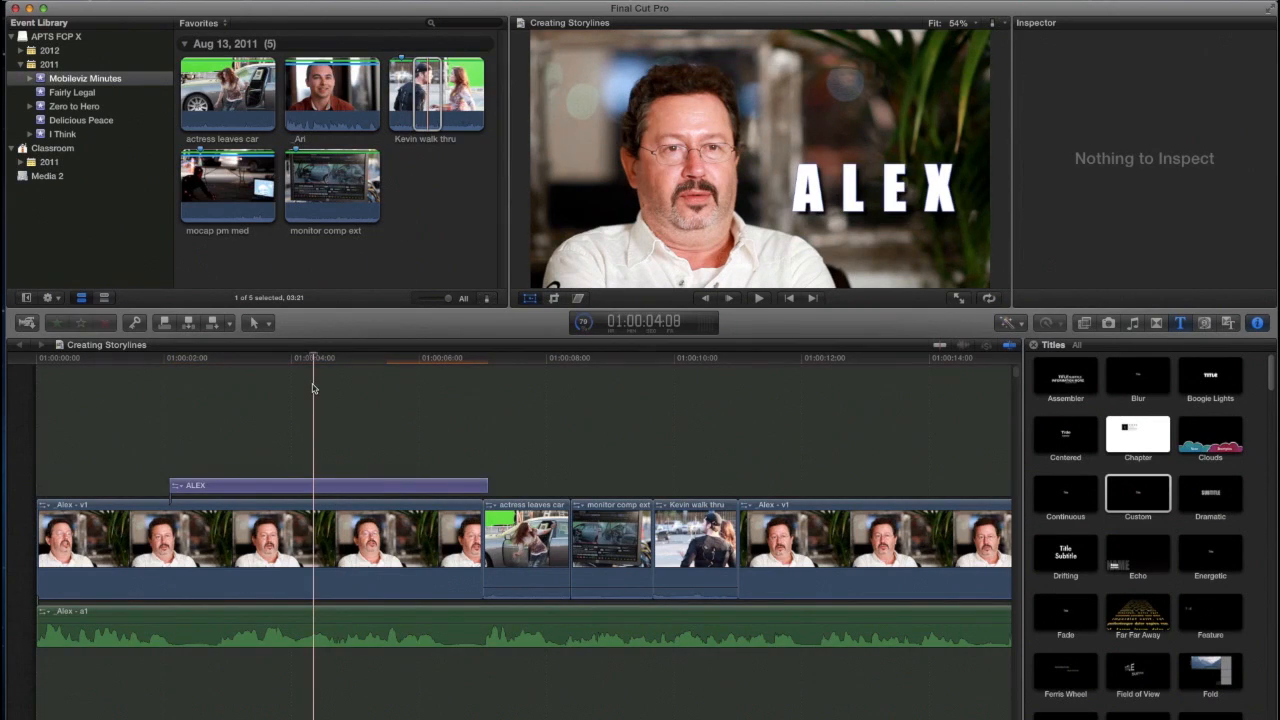